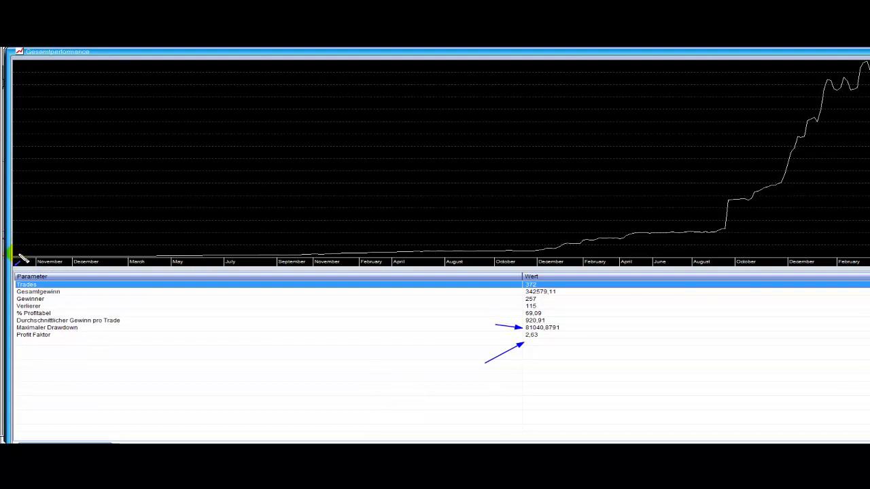
# Mark the flat start, gradual rise and steep climb of the equity curve with arrows, and clear the annotations.
pyautogui.moveTo(20, 207); pyautogui.dragTo(19, 243)
pyautogui.moveTo(96, 204)
pyautogui.mouseDown()
pyautogui.moveTo(116, 240)
pyautogui.moveTo(142, 257)
pyautogui.moveTo(235, 249)
pyautogui.mouseUp()
pyautogui.moveTo(325, 255)
pyautogui.mouseDown()
pyautogui.moveTo(452, 256)
pyautogui.moveTo(708, 227)
pyautogui.moveTo(822, 72)
pyautogui.mouseUp()
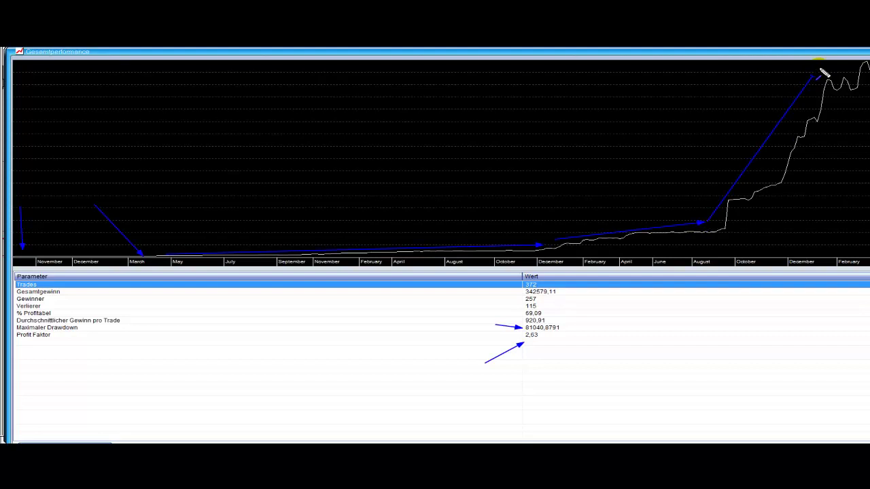
pyautogui.moveTo(529, 263); pyautogui.dragTo(534, 258)
pyautogui.press('Escape')
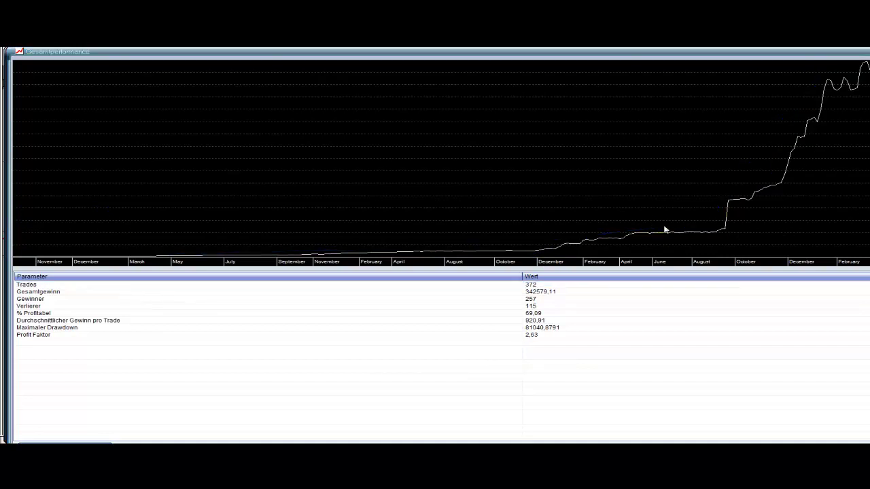
# Open the list of all trades, maximize it and examine the opening and closing prices of the first trades.
pyautogui.click(278, 366)
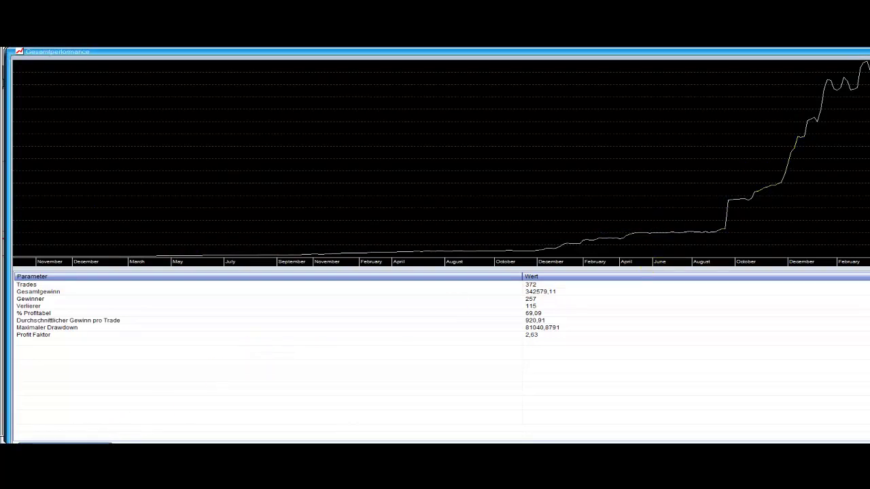
pyautogui.click(74, 436)
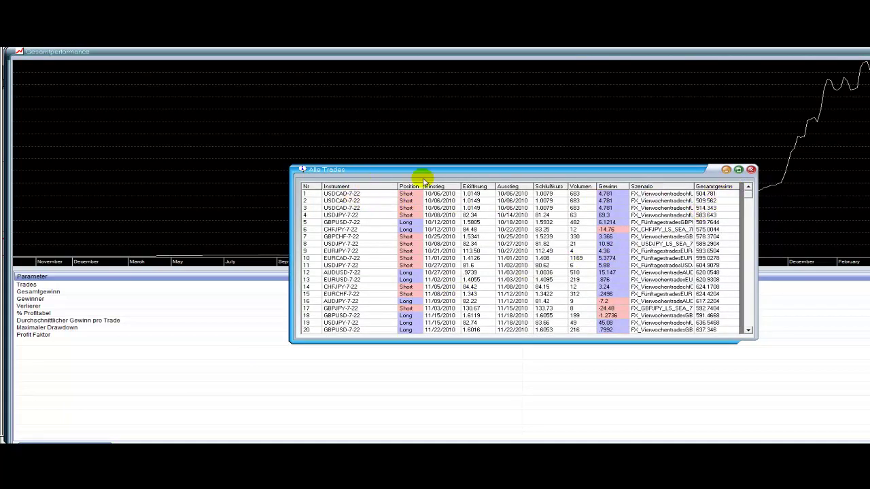
pyautogui.click(739, 169)
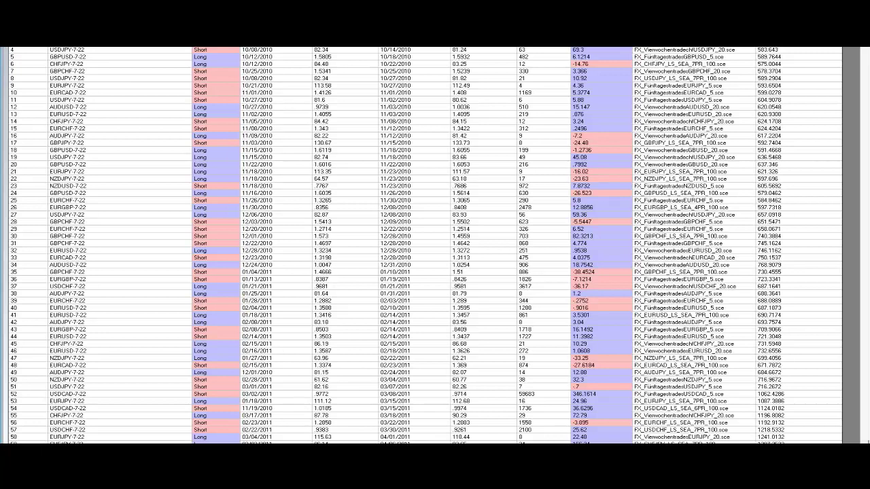
pyautogui.moveTo(365, 64); pyautogui.dragTo(347, 50)
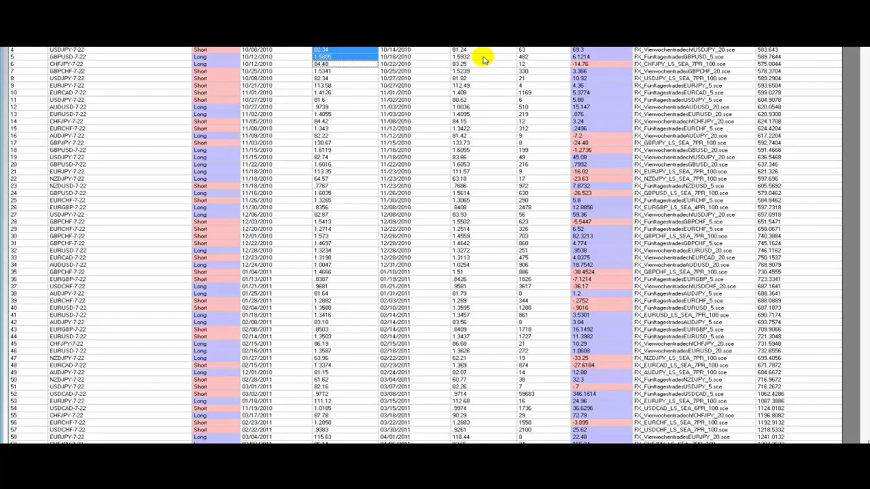
pyautogui.moveTo(485, 57); pyautogui.dragTo(483, 50)
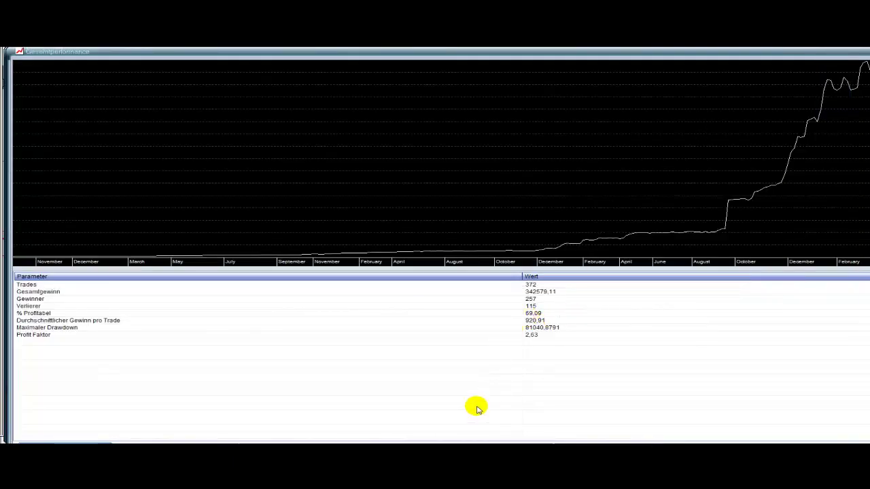
# Switch to the Excel workbook and look through the currency pair table on the Pipvalue sheet.
pyautogui.moveTo(174, 448)
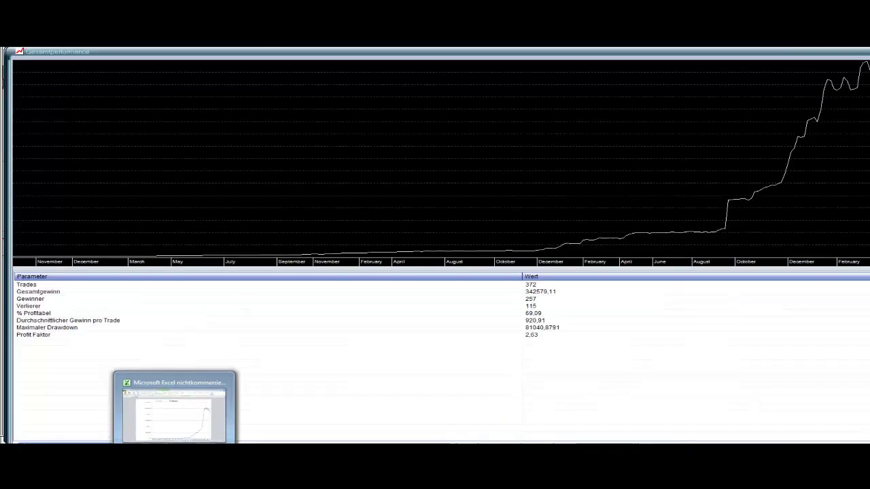
pyautogui.click(174, 411)
pyautogui.click(223, 330)
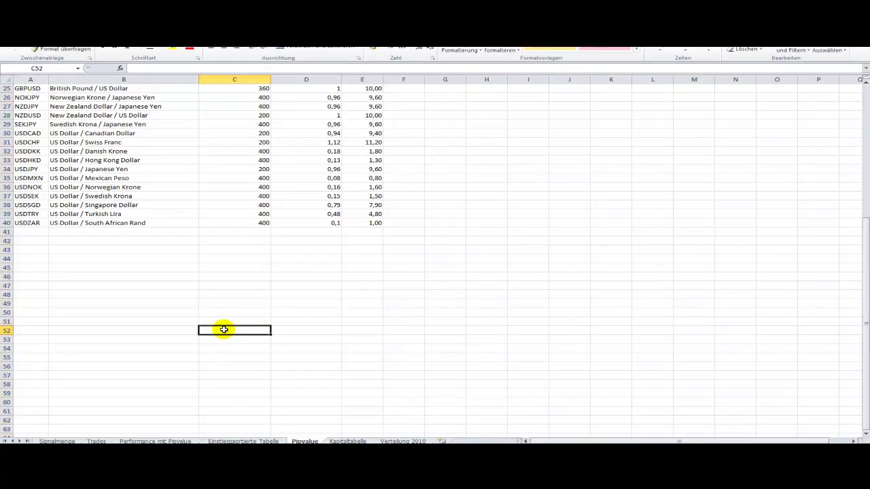
pyautogui.scroll(8, 183, 279)
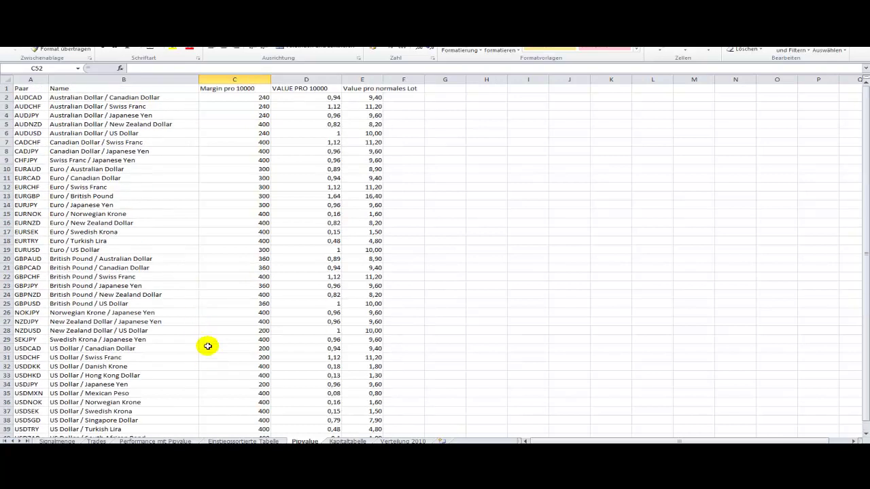
pyautogui.scroll(-2, 208, 343)
pyautogui.scroll(-1, 208, 341)
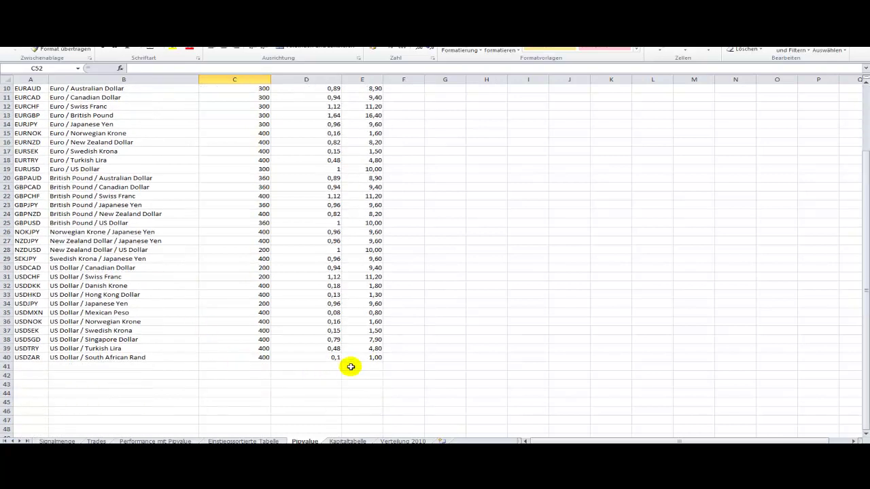
# Select the whole pip value table and widen column E, "Value pro normales Lot".
pyautogui.moveTo(367, 358); pyautogui.dragTo(26, 72)
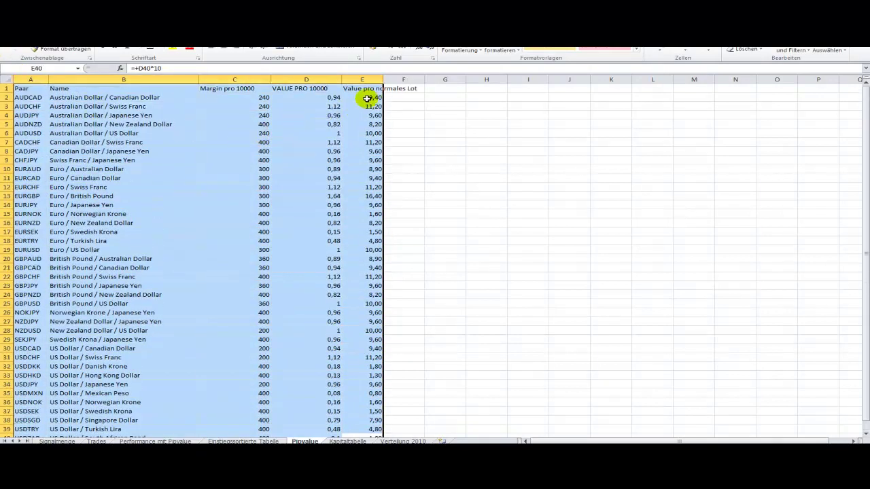
pyautogui.moveTo(383, 78); pyautogui.dragTo(408, 81)
pyautogui.click(403, 97)
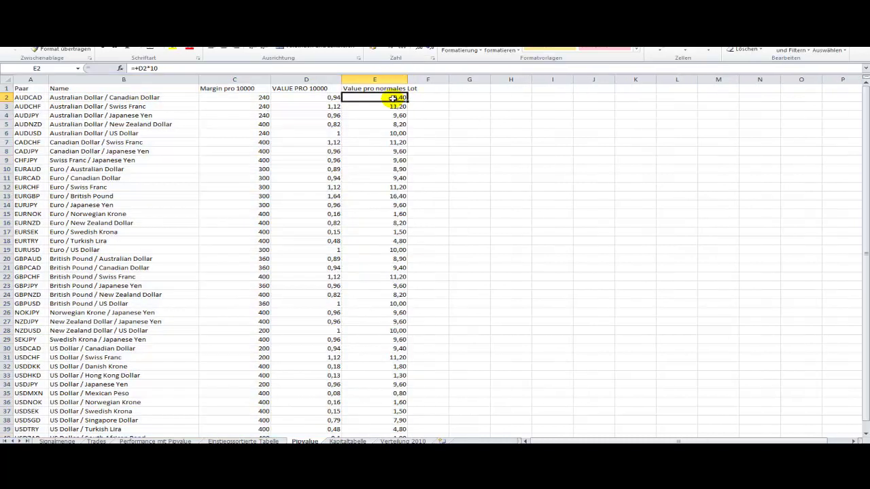
# Examine the pip values per normal lot and per 10000 for AUDCAD, AUDCHF, AUDJPY and EURGBP.
pyautogui.click(374, 114)
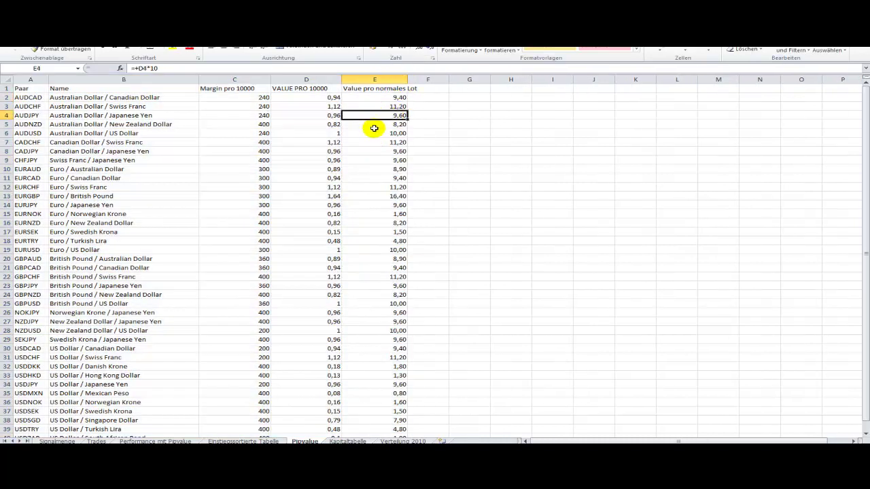
pyautogui.click(388, 97)
pyautogui.click(321, 96)
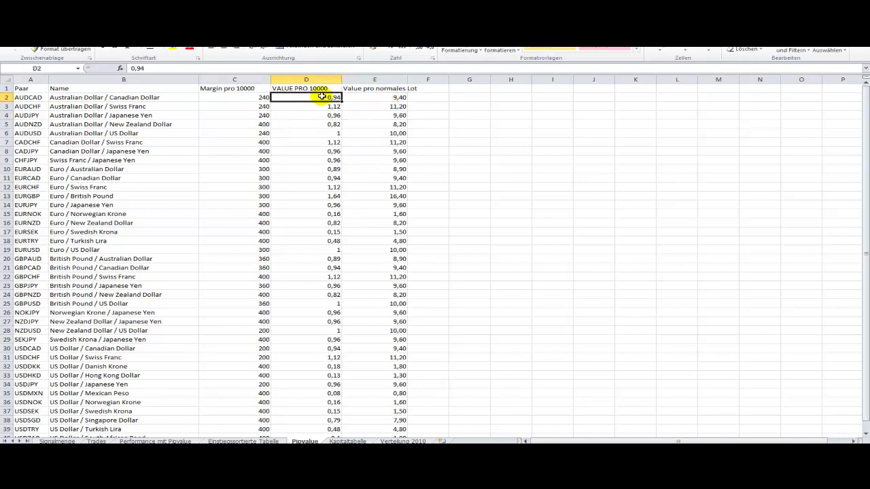
pyautogui.click(323, 107)
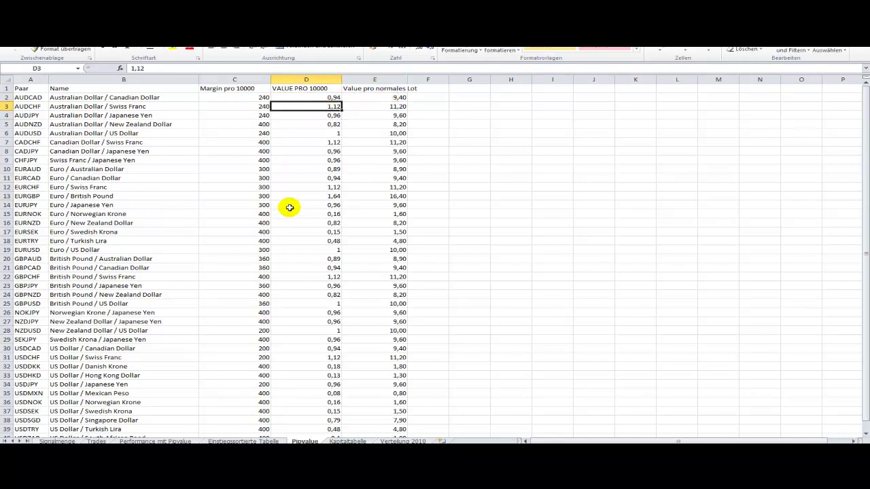
pyautogui.click(319, 195)
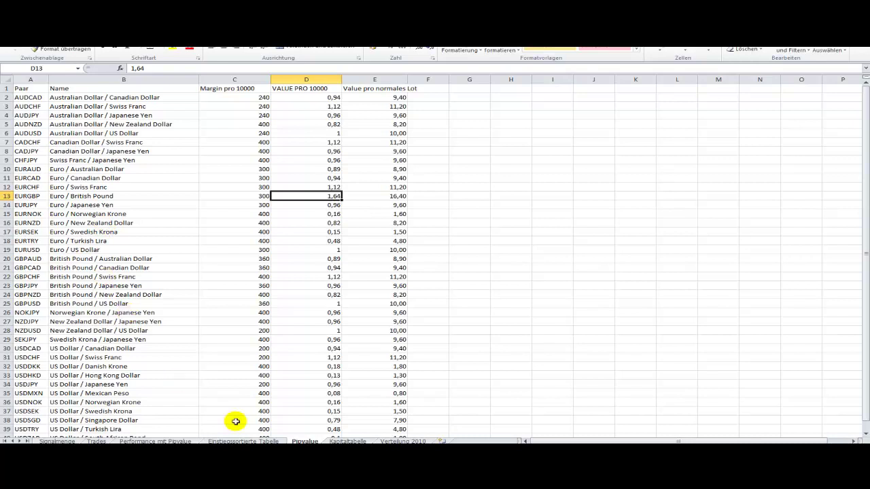
# Switch to the Gesamtperformance report and the Automatischer Szenarioscanner to review the current signals.
pyautogui.moveTo(398, 430)
pyautogui.click(451, 423)
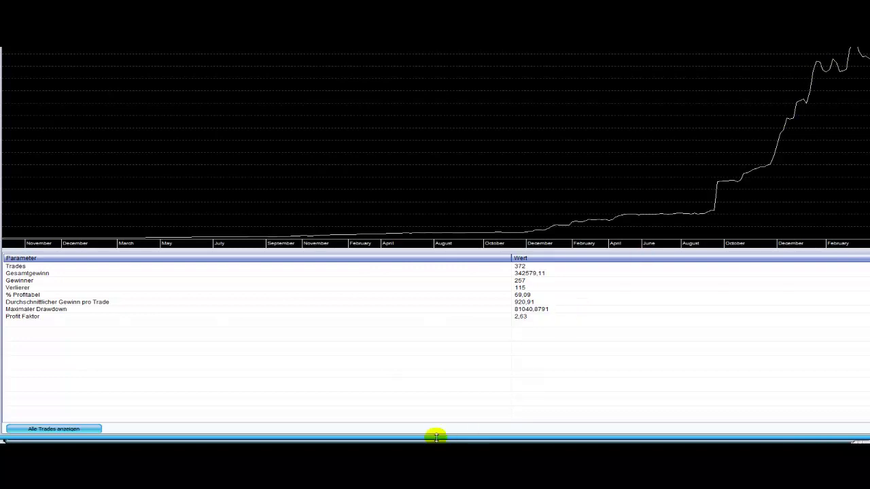
pyautogui.moveTo(174, 452)
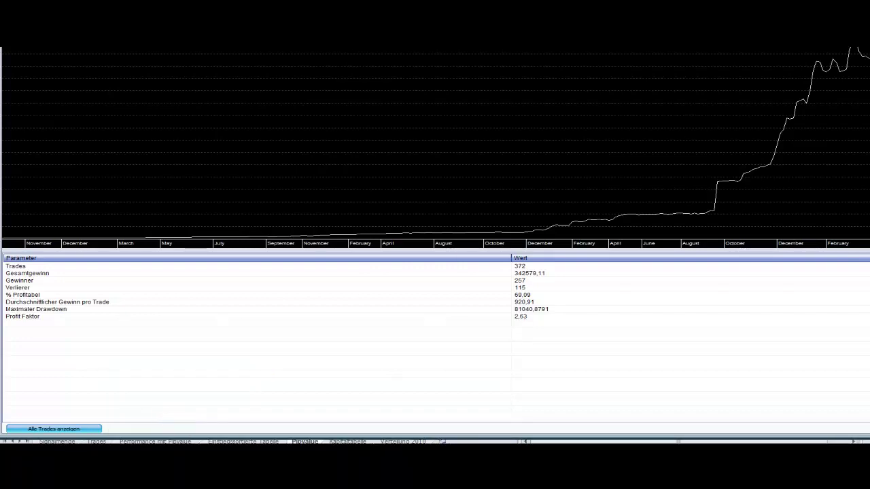
pyautogui.hotkey('alt', 'Tab')
pyautogui.click(162, 202)
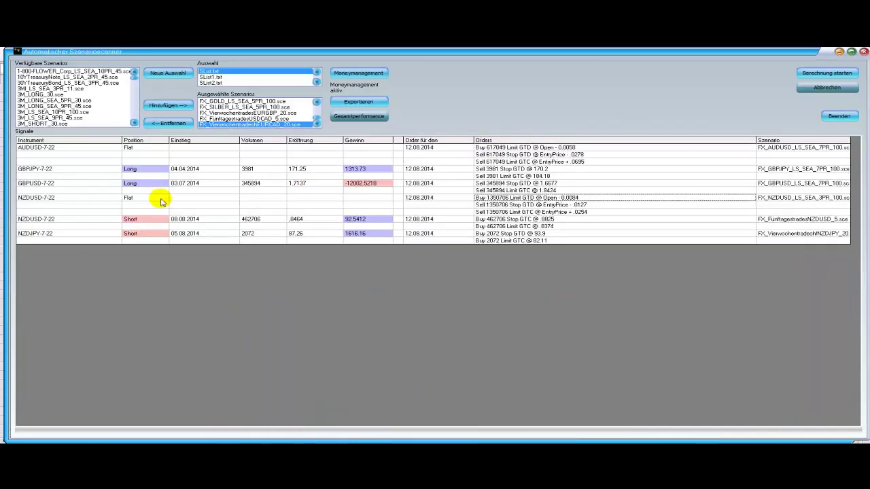
# Return to the Excel workbook and view the daily signal counts on the Signalmenge sheet.
pyautogui.hotkey('alt', 'Tab')
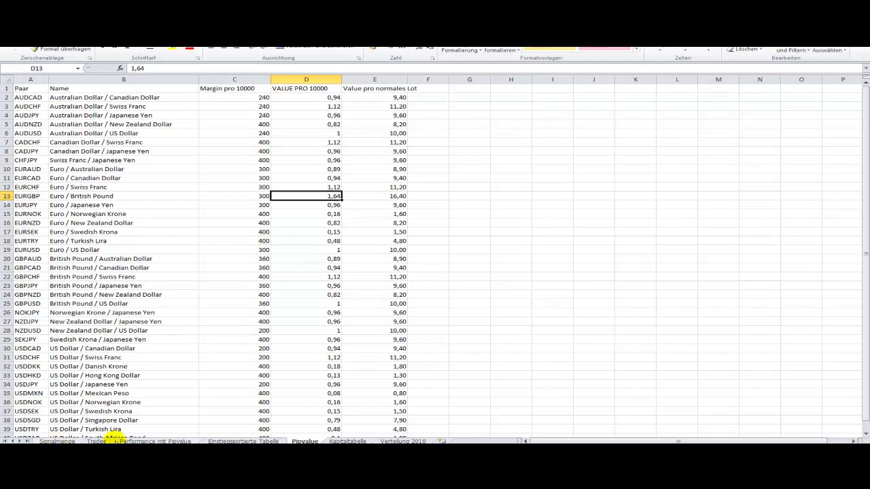
pyautogui.click(62, 441)
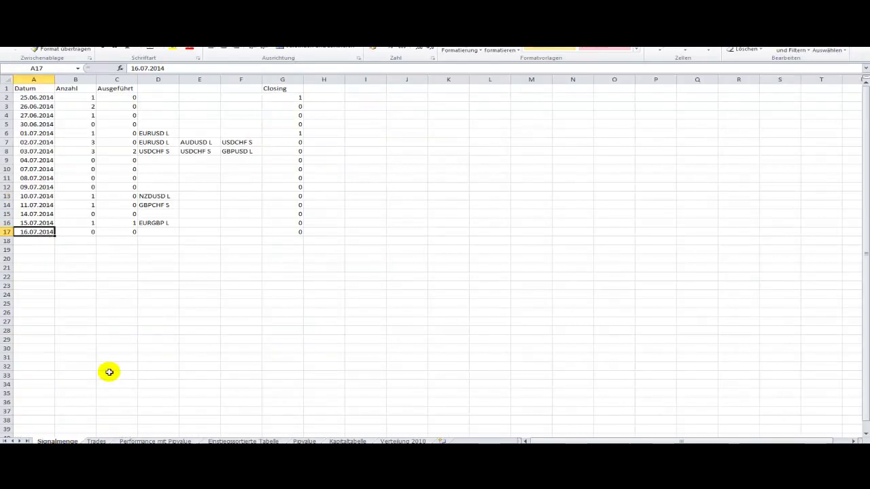
pyautogui.click(145, 259)
# Open the Trades sheet and examine its trade history, highlighting trades 315 and 316 from number to lot size.
pyautogui.click(96, 441)
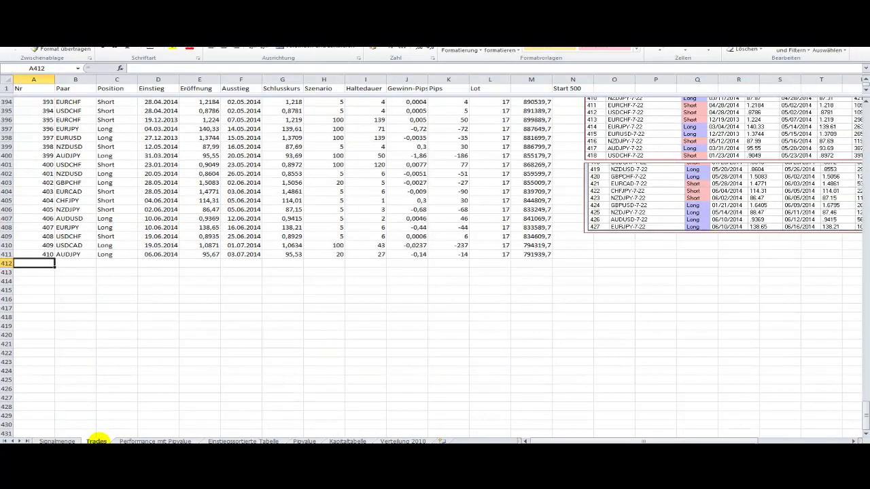
pyautogui.click(514, 237)
pyautogui.scroll(20, 514, 239)
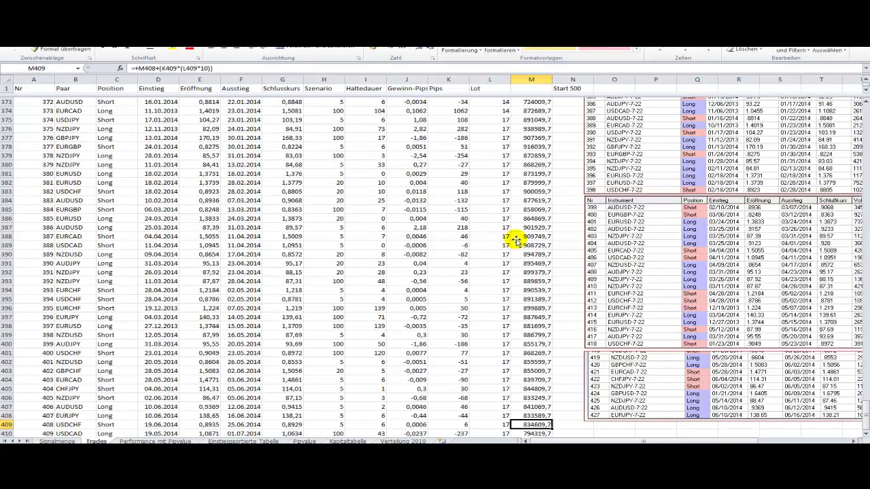
pyautogui.moveTo(33, 104); pyautogui.dragTo(477, 111)
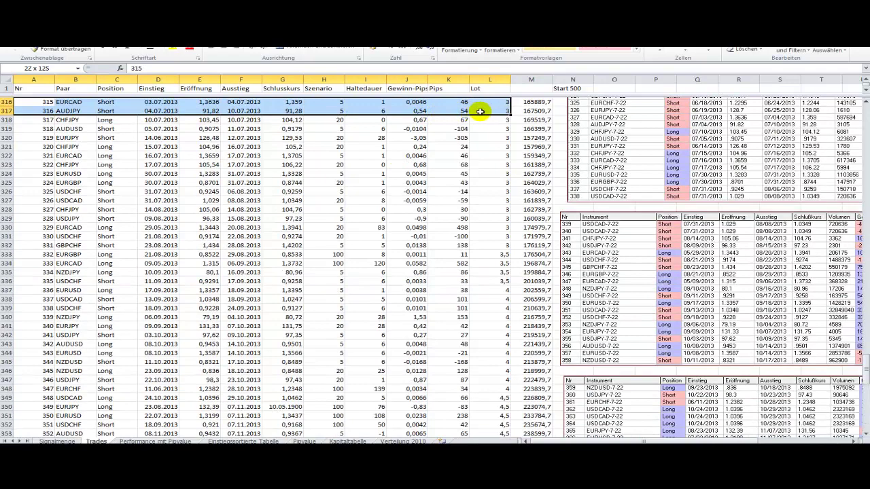
pyautogui.scroll(-20, 367, 230)
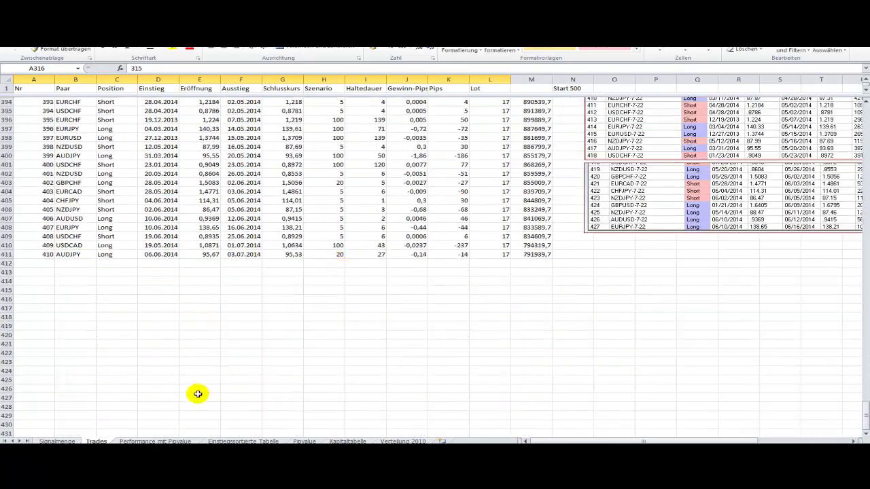
# Open the Performance mit Pipvalue chart and narrow the Gesamtperformance window to show both equity curves side by side.
pyautogui.click(143, 441)
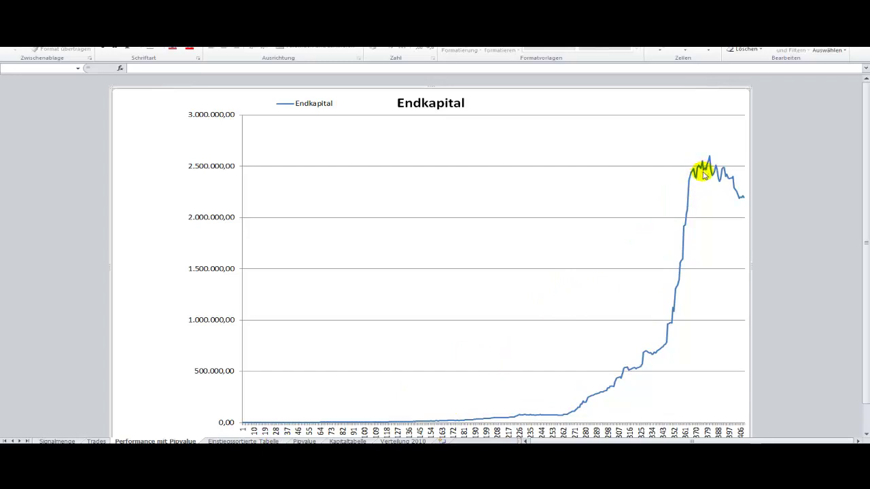
pyautogui.moveTo(696, 175)
pyautogui.click(442, 430)
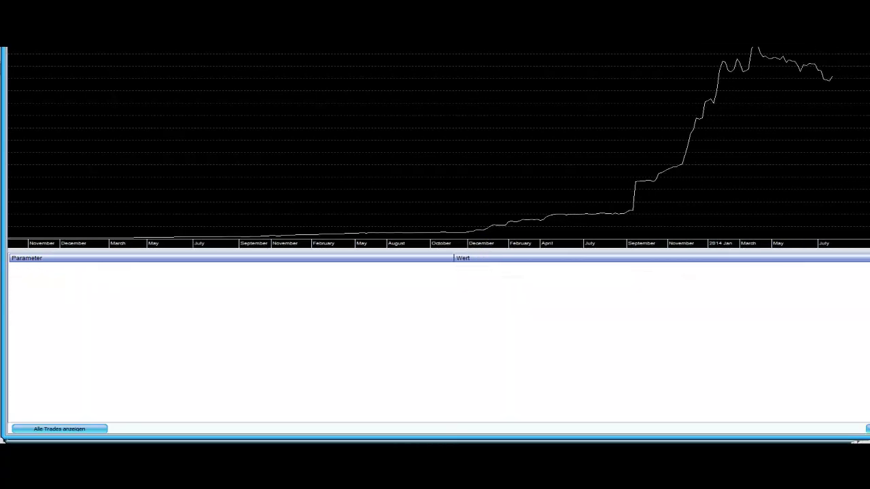
pyautogui.moveTo(864, 79); pyautogui.dragTo(869, 79)
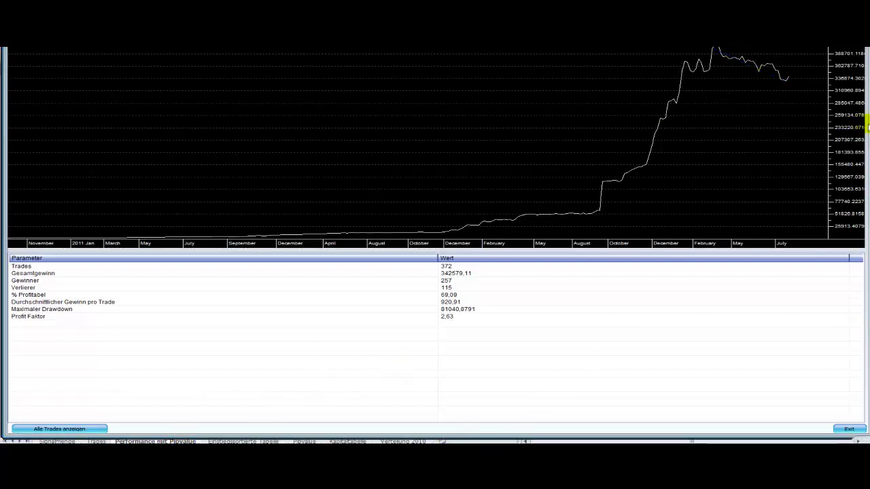
pyautogui.moveTo(867, 125); pyautogui.dragTo(494, 116)
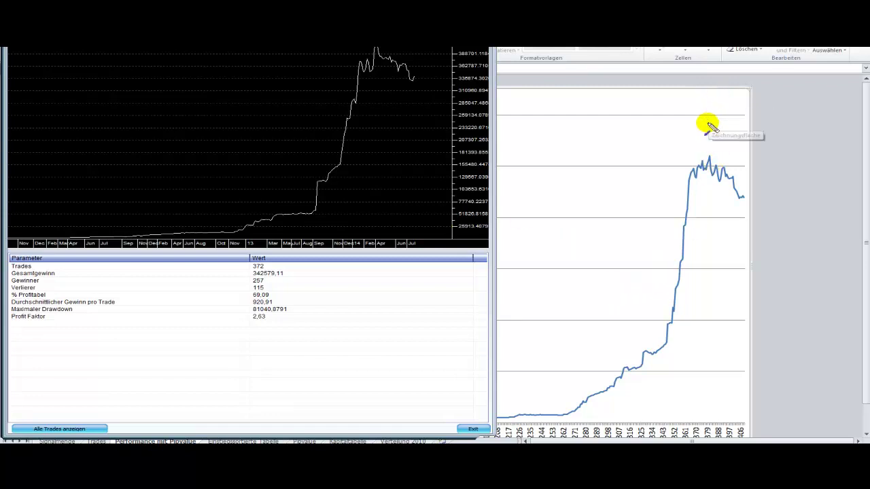
# Draw lines from the peak of the Endkapital curve for a possible rise and decline, and clear them.
pyautogui.moveTo(704, 143); pyautogui.dragTo(782, 49)
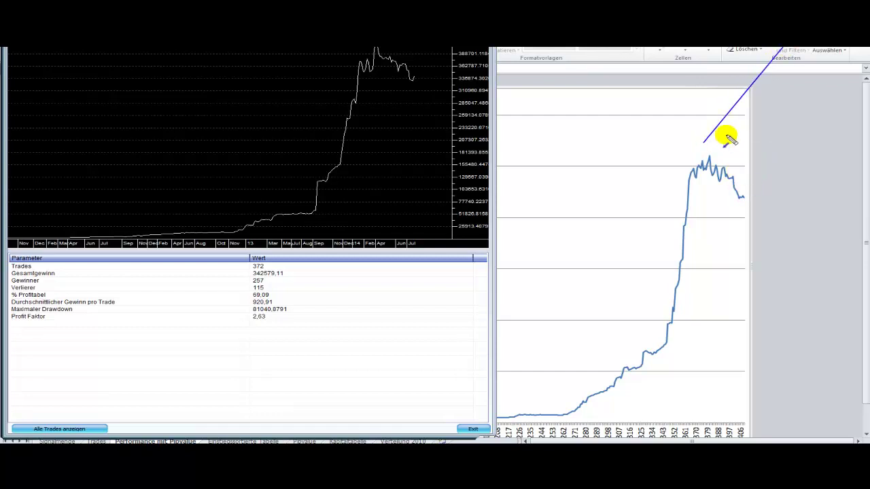
pyautogui.moveTo(727, 145); pyautogui.dragTo(774, 270)
pyautogui.press('Escape')
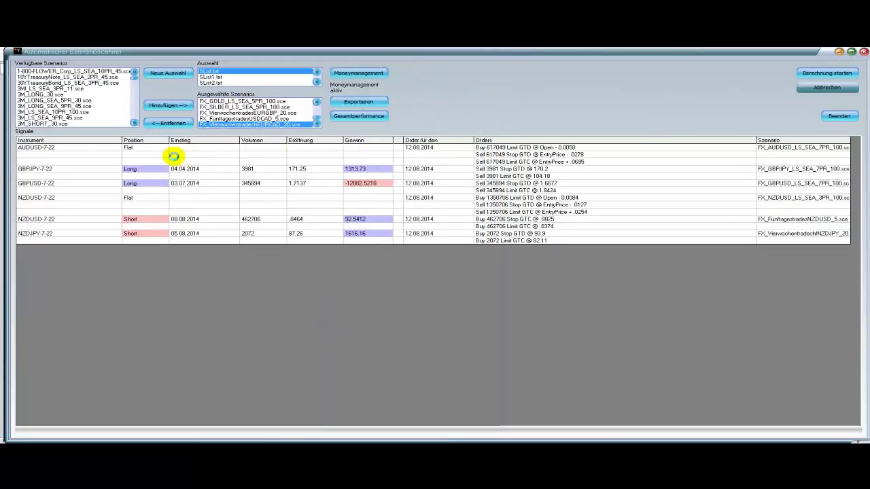
# Examine the gains and orders in the Automatischer Szenarioscanner signal table, and return to the Endkapital chart in Excel.
pyautogui.moveTo(175, 148); pyautogui.dragTo(378, 147)
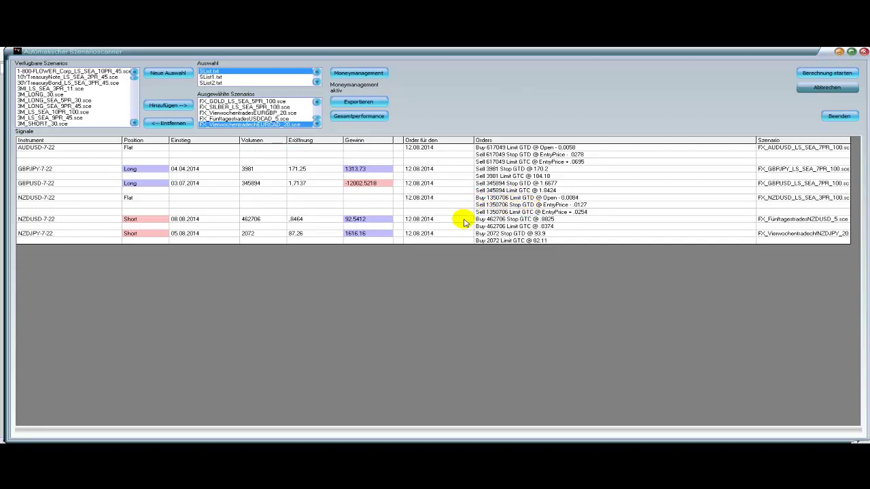
pyautogui.click(402, 330)
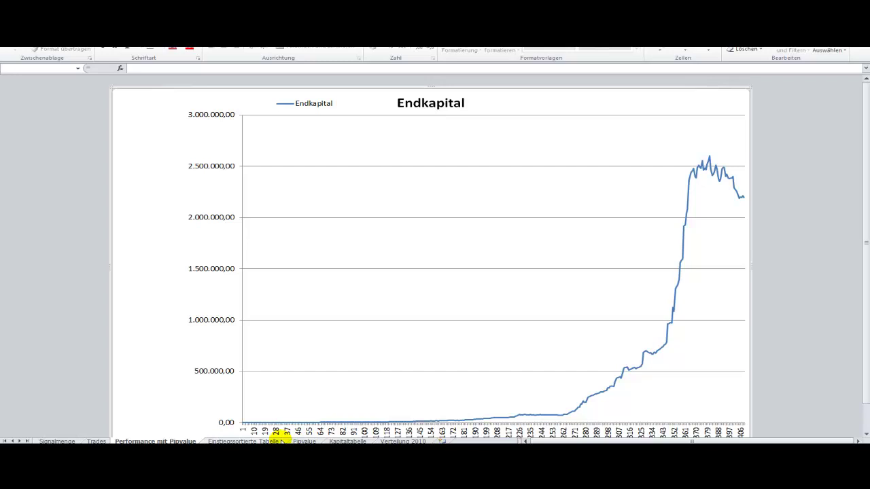
pyautogui.press('F5')
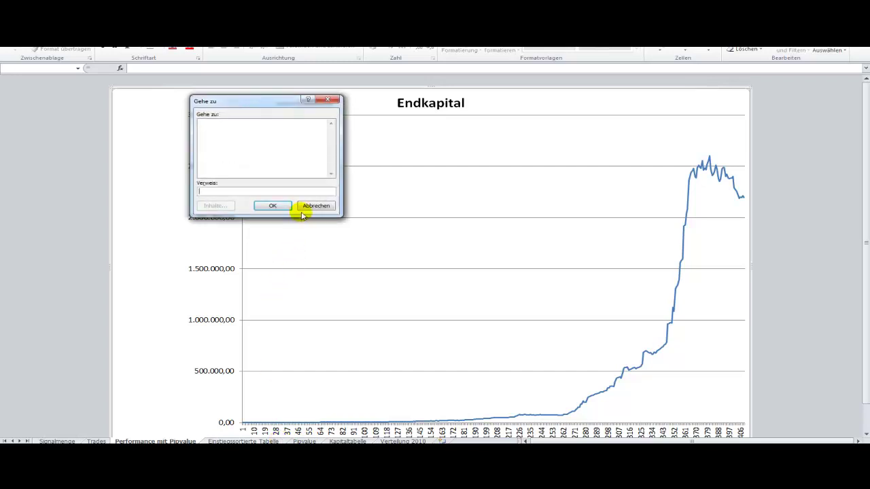
pyautogui.click(306, 207)
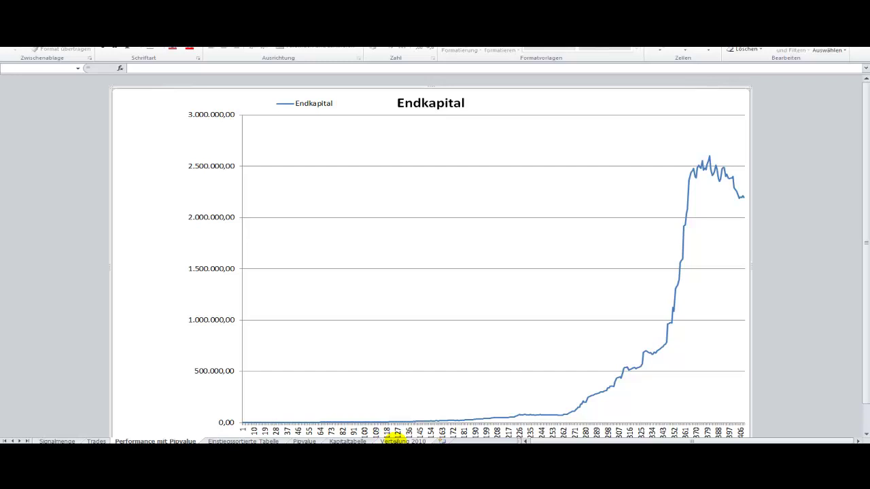
# Open the Verteilung 2010 sheet, draw arrows to the -306 and -205 loss bars, and clear them.
pyautogui.click(395, 440)
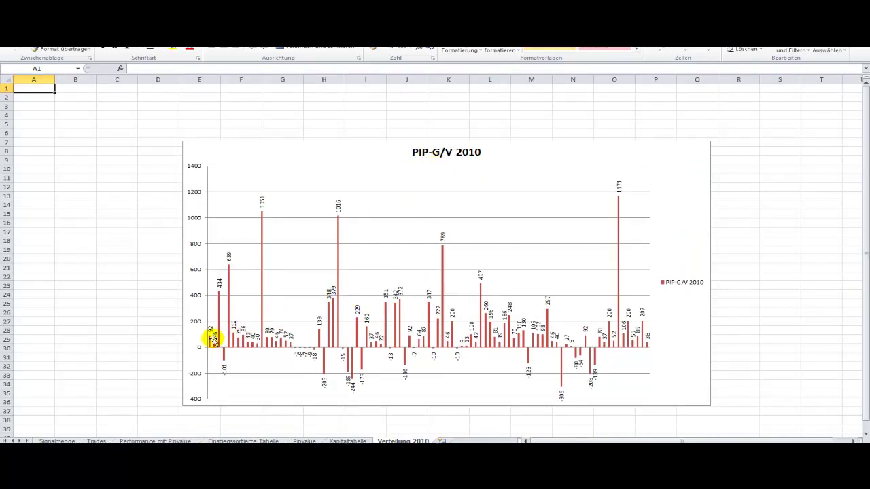
pyautogui.moveTo(210, 339)
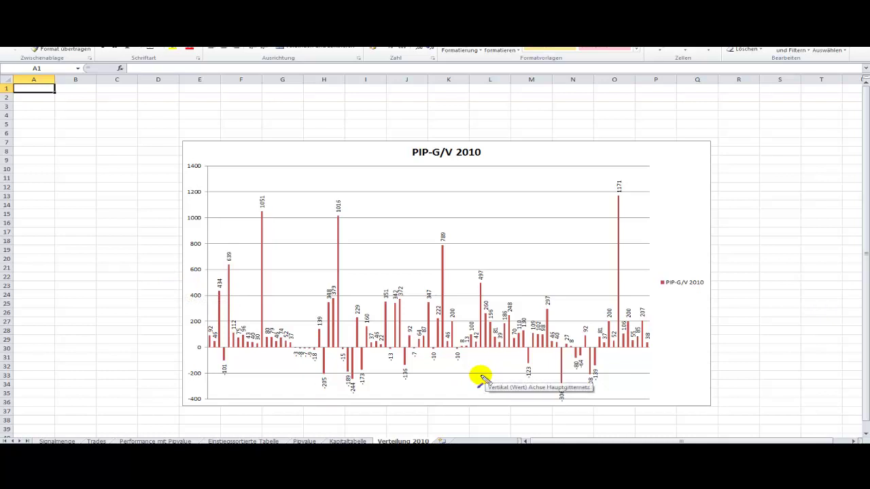
pyautogui.moveTo(478, 376); pyautogui.dragTo(557, 382)
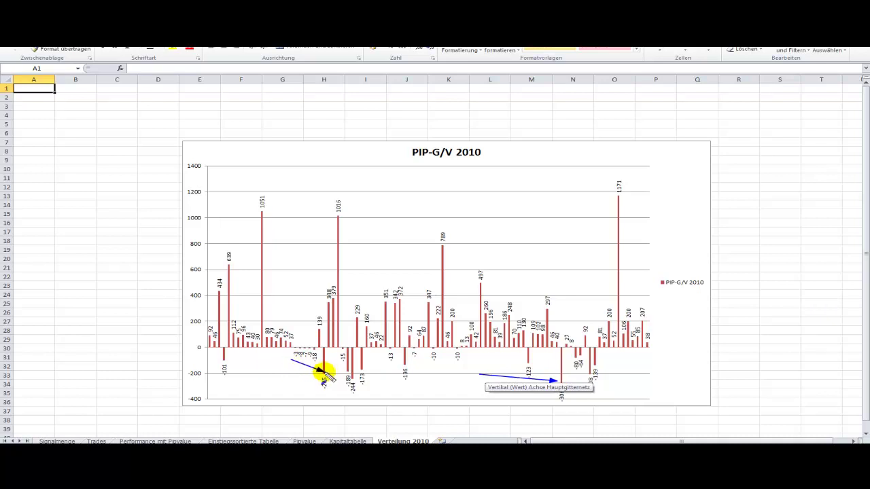
pyautogui.press('Escape')
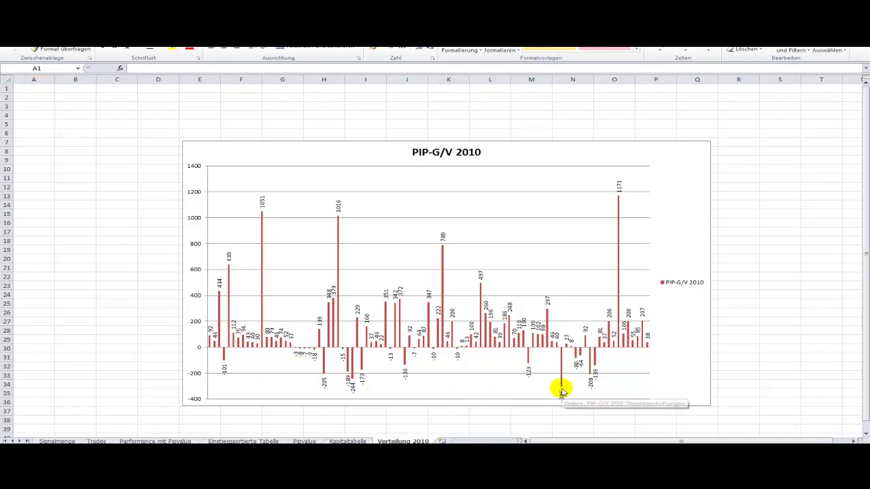
# Draw arrows to the 1051, 1016 and 1171 gain bars of the PIP-G/V 2010 chart, and clear them.
pyautogui.moveTo(562, 391)
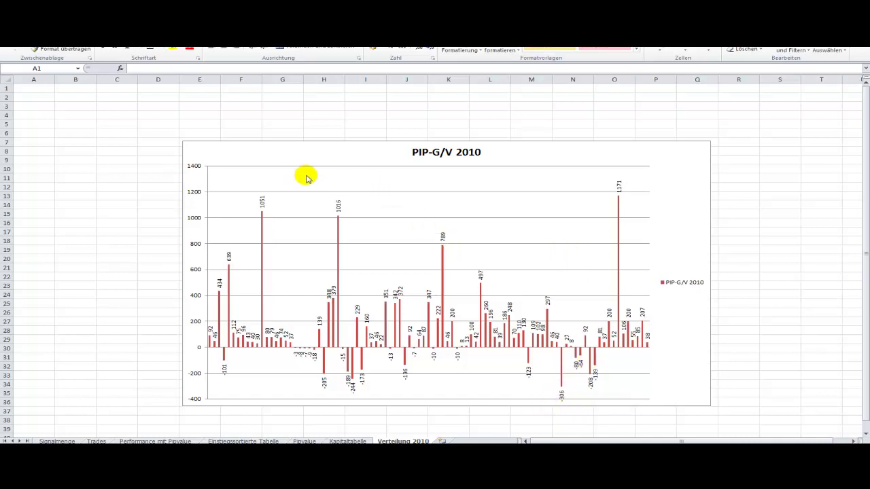
pyautogui.moveTo(307, 184)
pyautogui.mouseDown()
pyautogui.moveTo(264, 218)
pyautogui.moveTo(336, 231)
pyautogui.mouseUp()
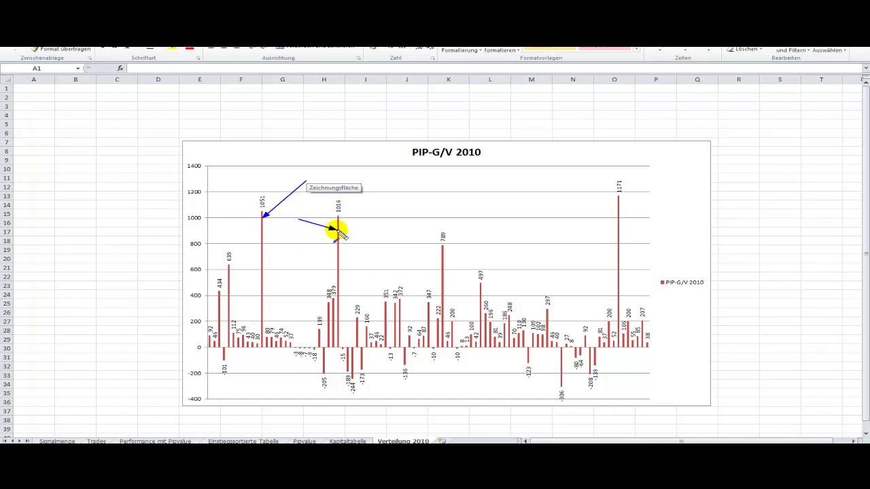
pyautogui.moveTo(565, 189); pyautogui.dragTo(615, 201)
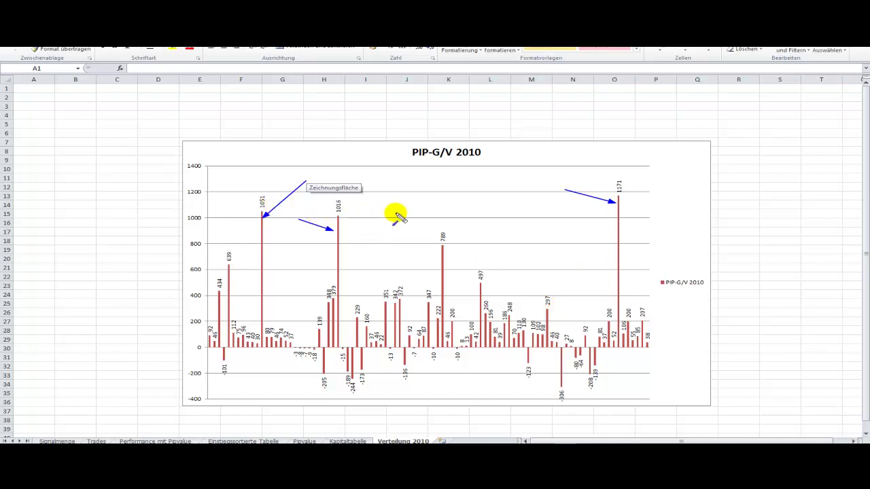
pyautogui.press('e')
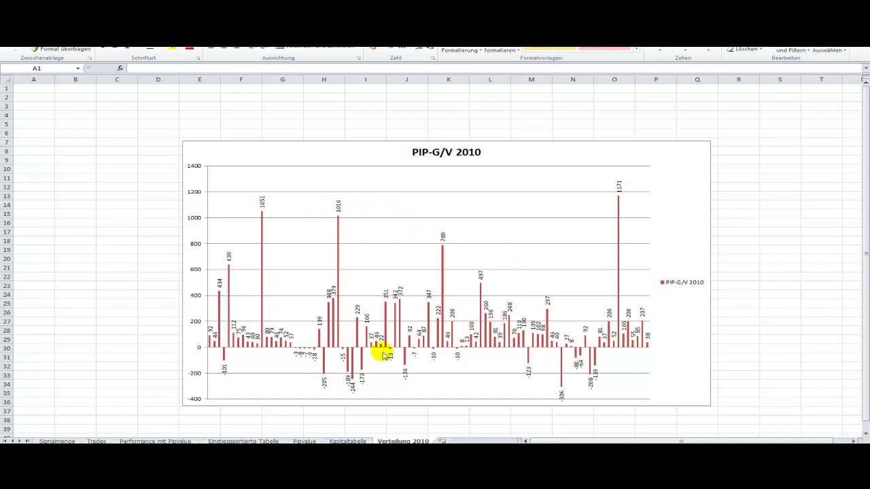
# Return to the Performance mit Pipvalue chart, draw an arrow to the 2.500.000 mark on the capital axis, and clear it.
pyautogui.moveTo(372, 343)
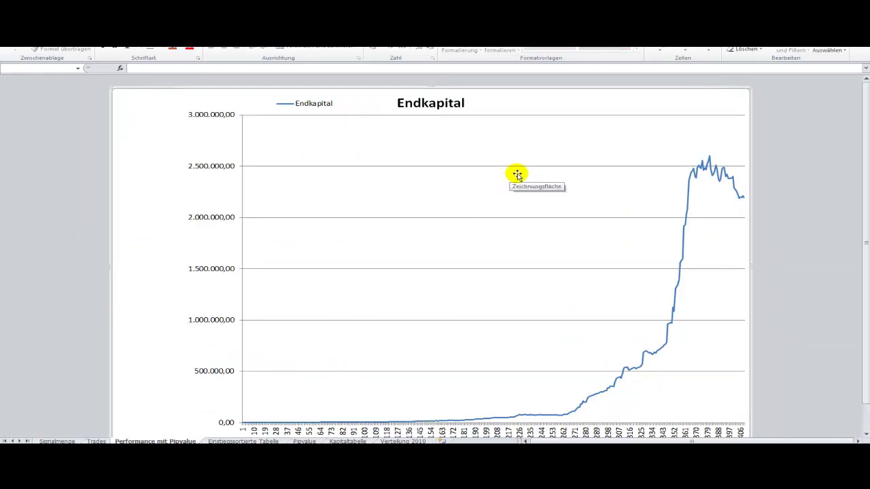
pyautogui.moveTo(436, 148); pyautogui.dragTo(248, 165)
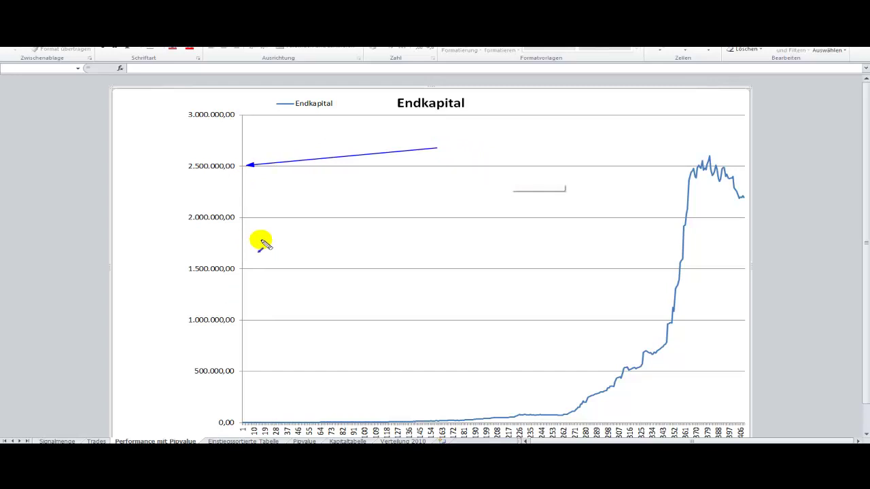
pyautogui.press('Escape')
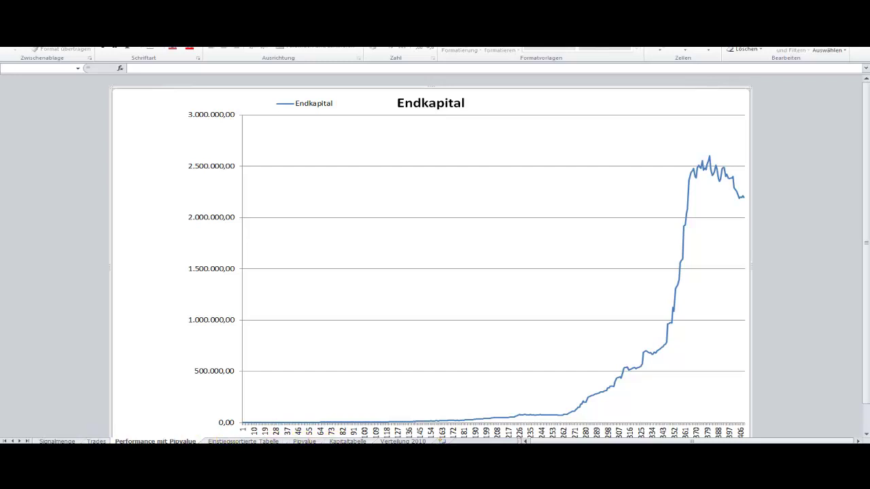
# View the Kapitaltabelle sheet, and switch to the Automatischer Szenarioscanner window to examine its current signals.
pyautogui.click(338, 441)
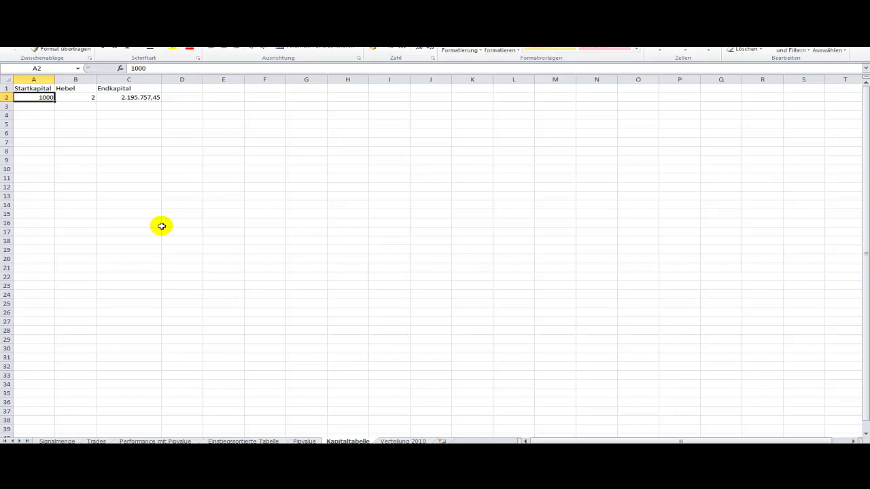
pyautogui.click(367, 462)
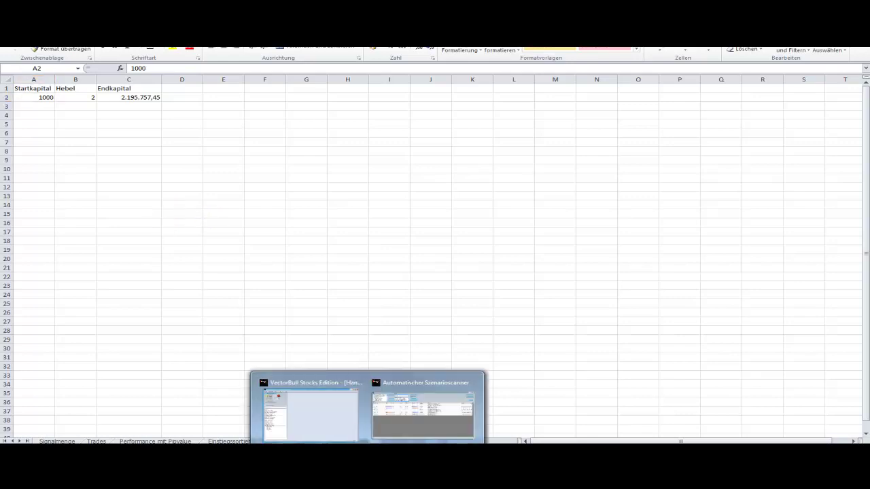
pyautogui.click(411, 424)
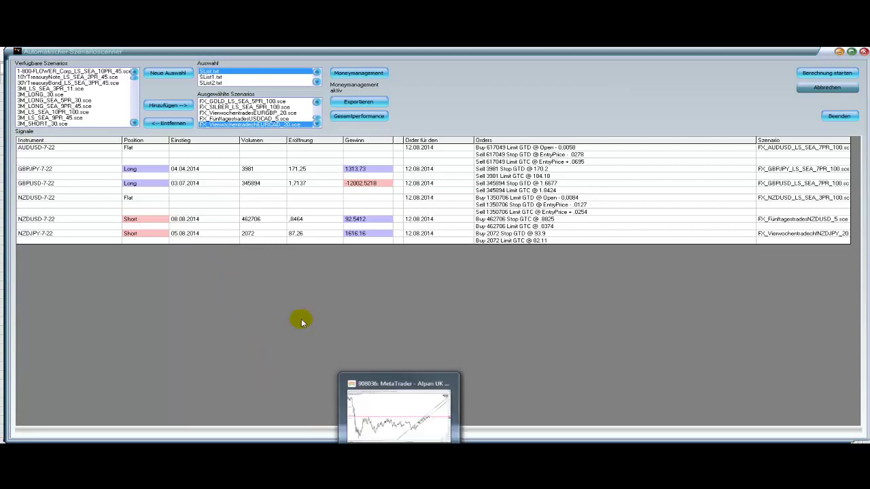
pyautogui.moveTo(254, 197)
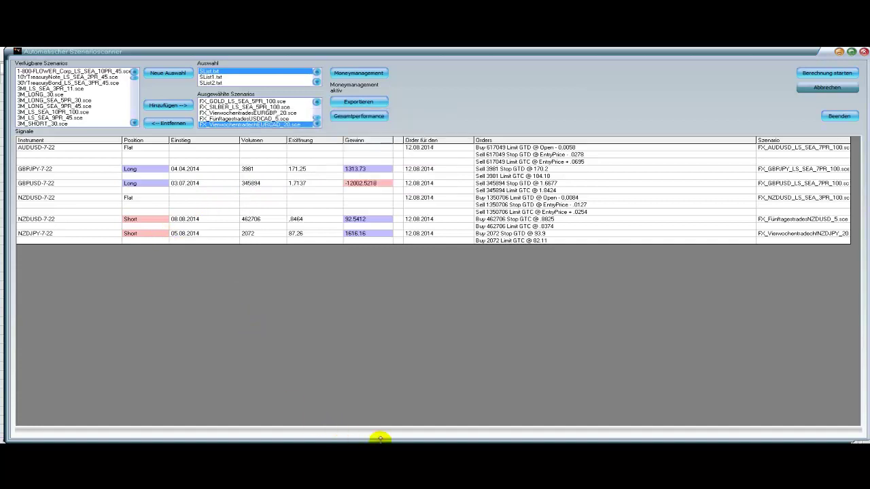
pyautogui.moveTo(295, 329)
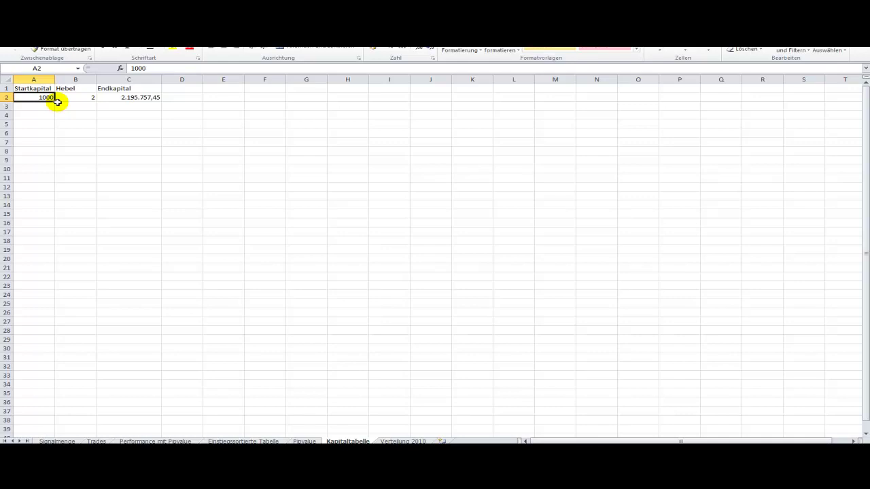
# Set the Startkapital to 10000 in the Kapitaltabelle, mark the decline at the end of the Endkapital curve with an arrow, and clear it.
pyautogui.write('10000')
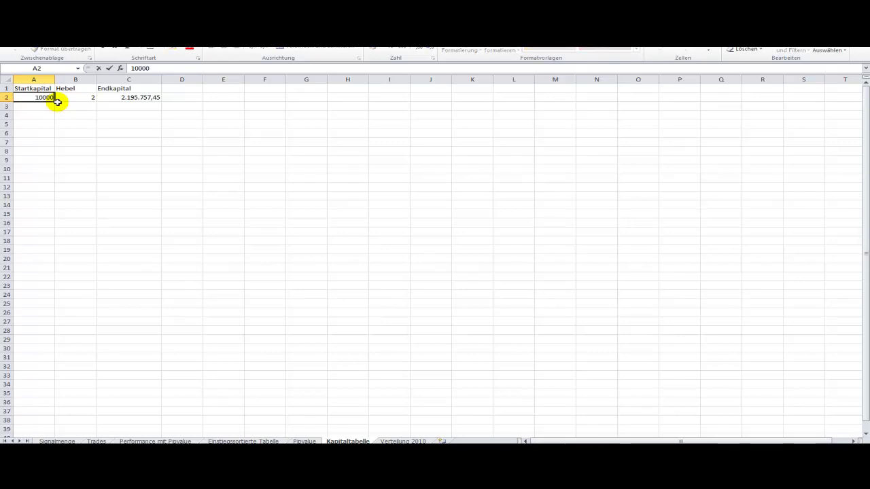
pyautogui.click(59, 104)
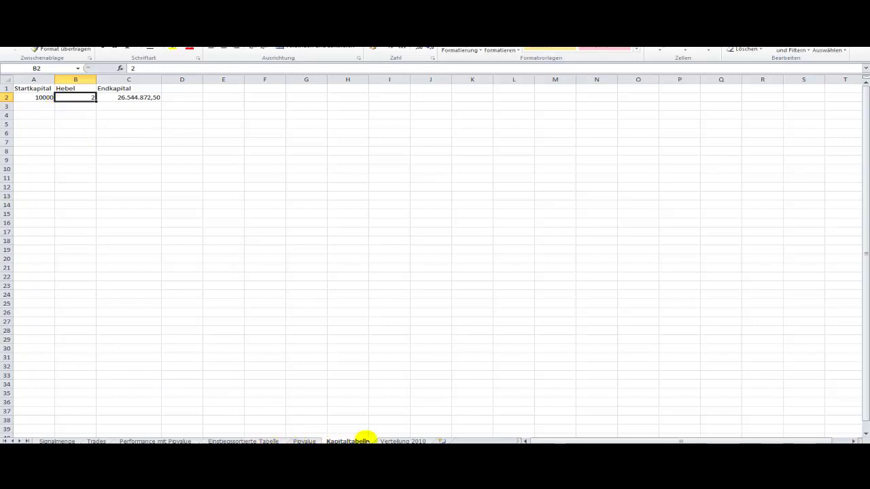
pyautogui.click(154, 441)
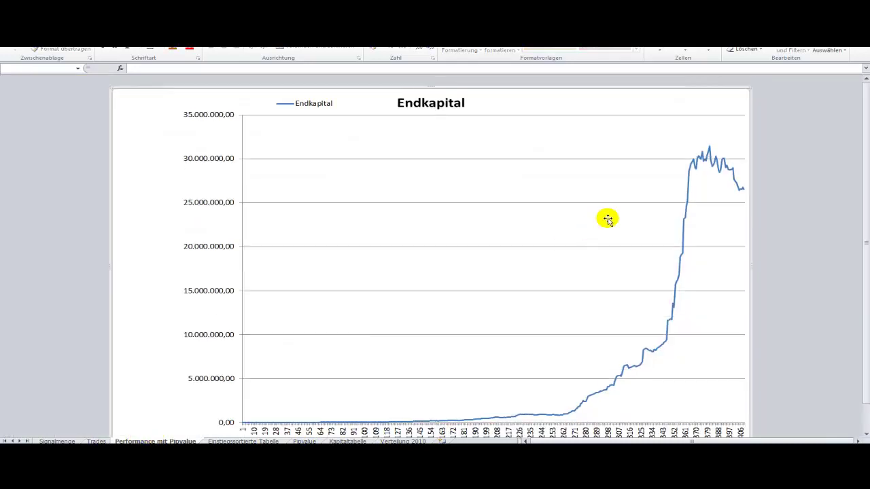
pyautogui.moveTo(693, 161); pyautogui.dragTo(754, 189)
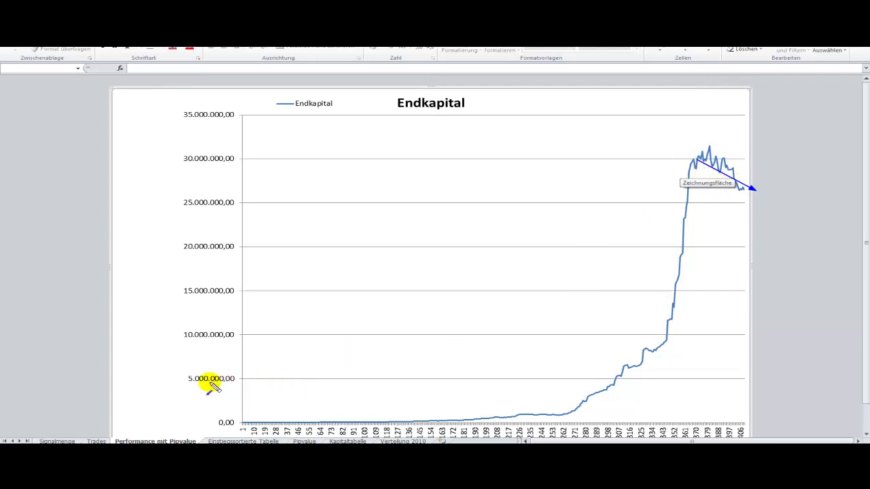
pyautogui.press('Escape')
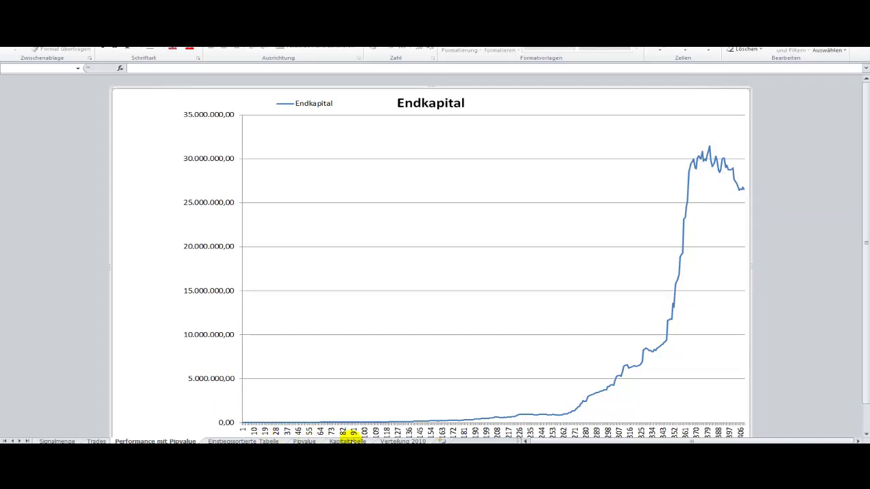
# Set the Startkapital to 500 in the Kapitaltabelle and view the recalculated Endkapital chart.
pyautogui.click(348, 440)
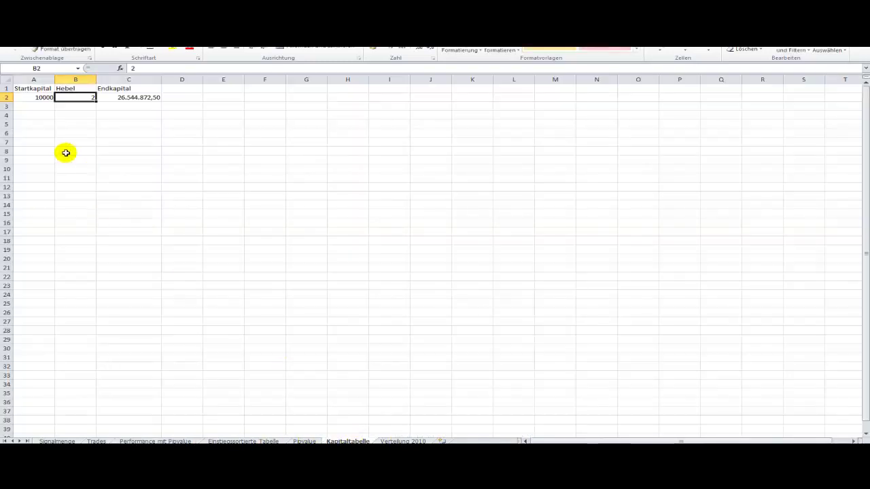
pyautogui.click(43, 97)
pyautogui.write('500')
pyautogui.press('Return')
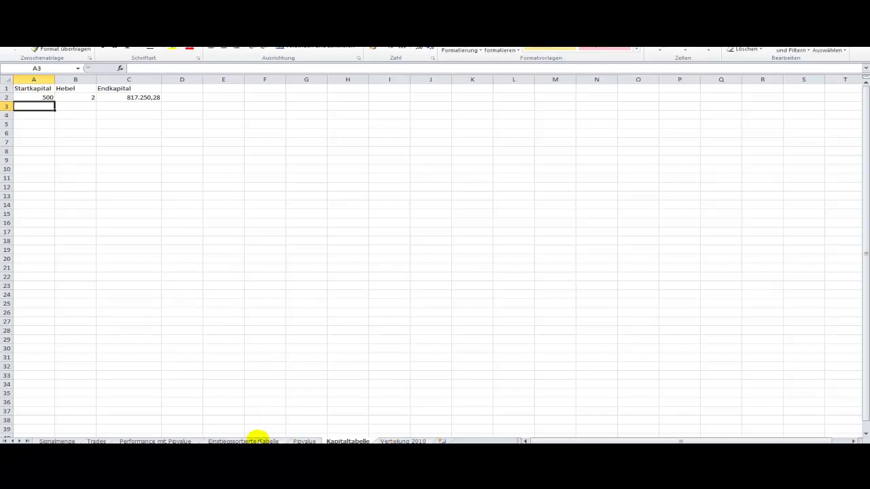
pyautogui.click(175, 441)
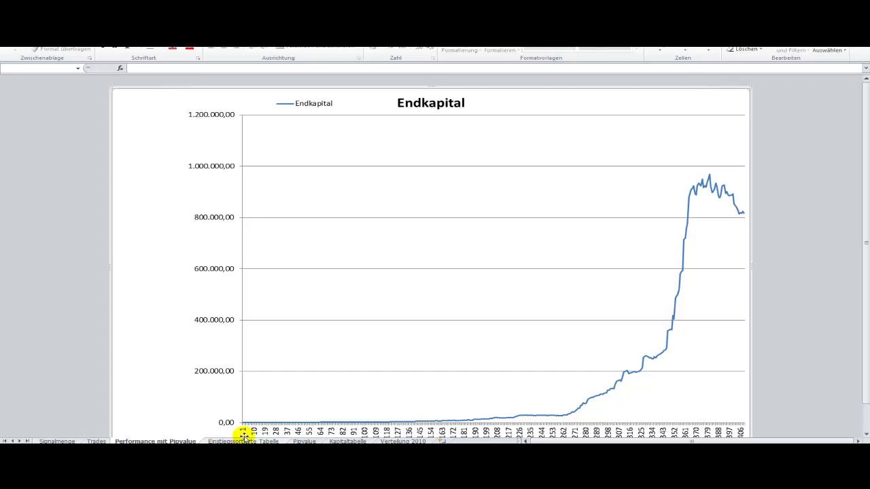
# View the Verteilung 2010 sheet, switch to MetaTrader's GBPUSD Weekly chart, draw an arrow to the buy 0.01 order line, and clear it.
pyautogui.click(396, 440)
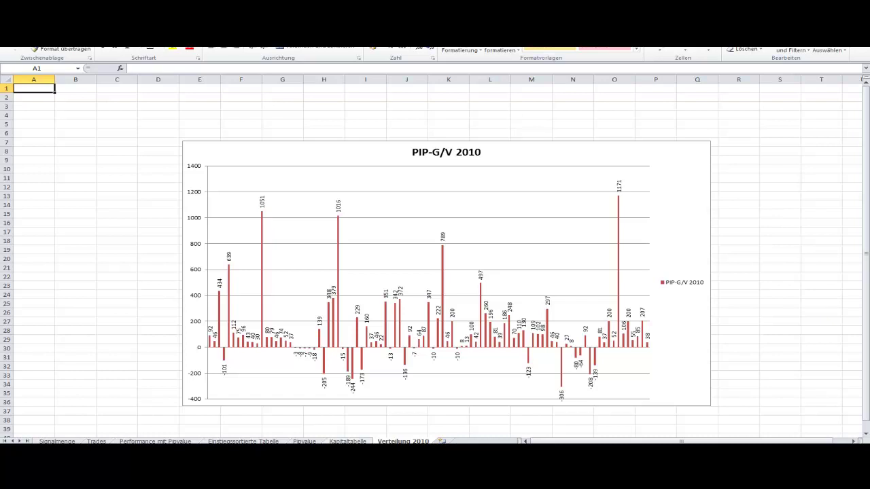
pyautogui.moveTo(349, 442)
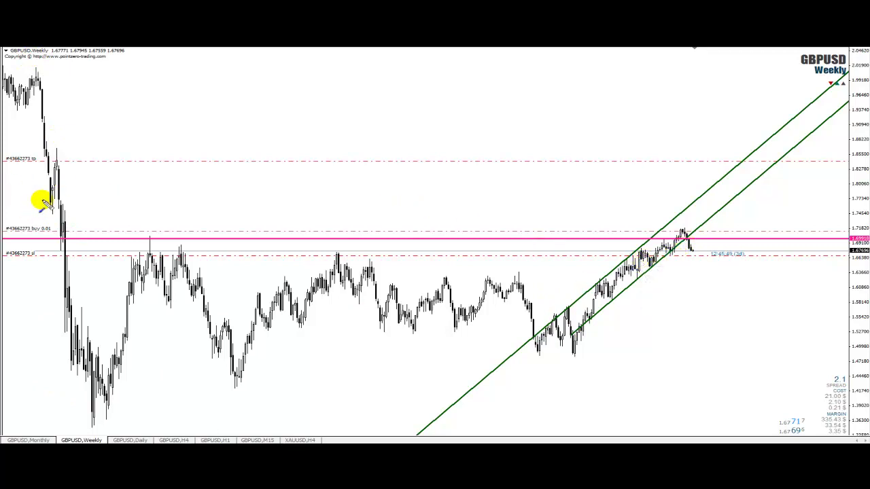
pyautogui.moveTo(28, 189); pyautogui.dragTo(42, 217)
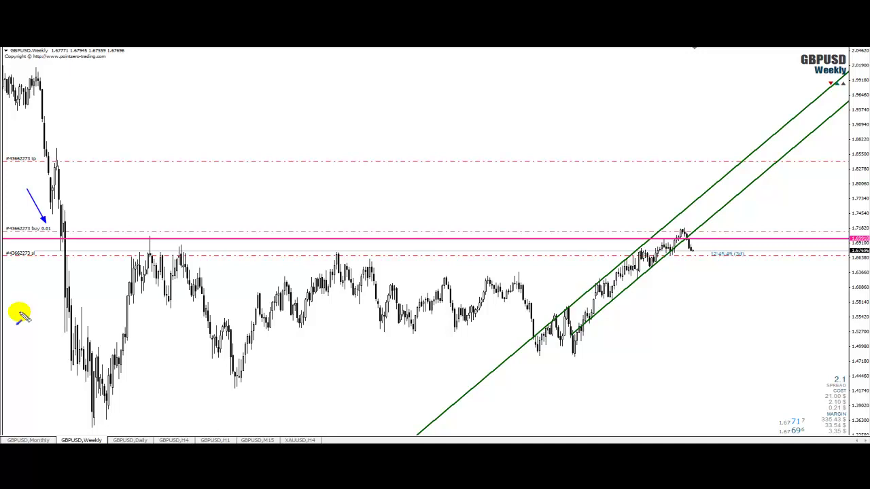
pyautogui.press('Escape')
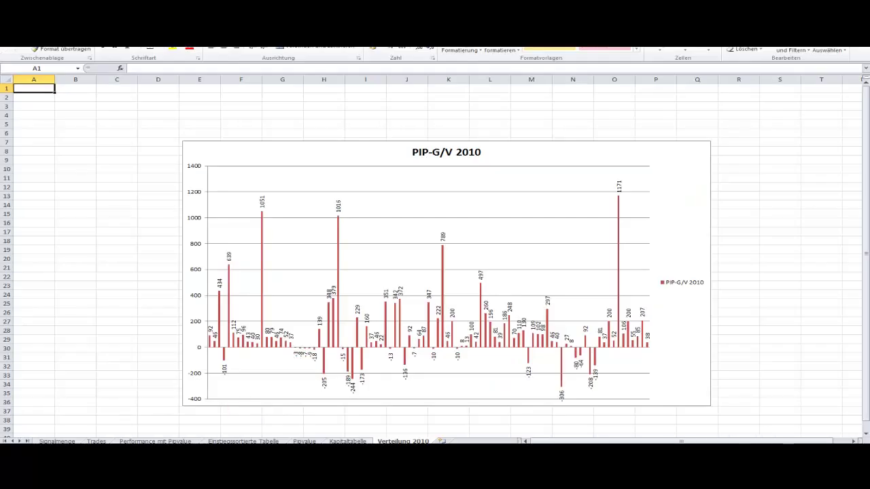
# Return to Excel's Performance mit Pipvalue chart, draw arrows for the decline from the peak and a following rise, and clear them.
pyautogui.click(171, 441)
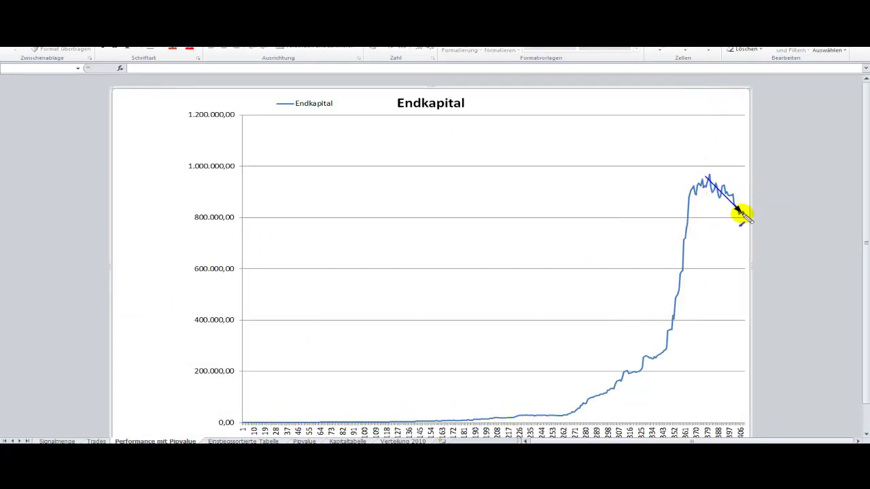
pyautogui.moveTo(740, 212); pyautogui.dragTo(797, 146)
pyautogui.press('Escape')
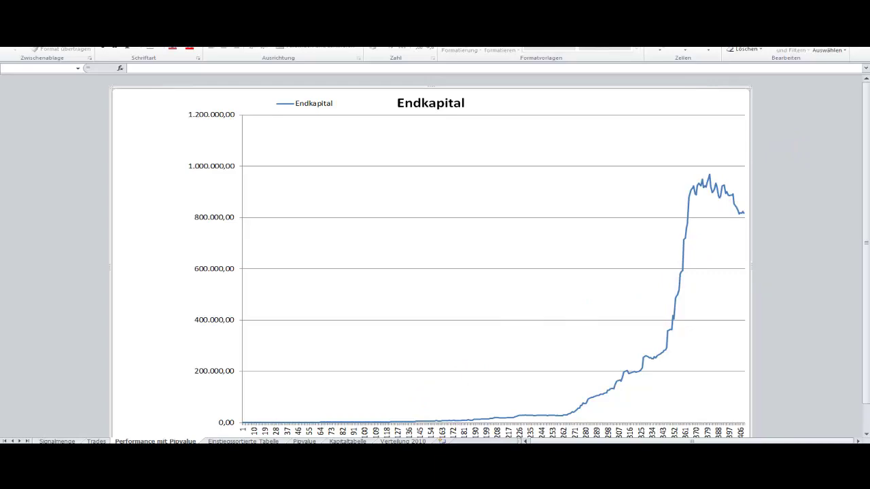
# Switch to the Automatischer Szenarioscanner and open its Gesamtperformance window.
pyautogui.moveTo(381, 427)
pyautogui.click(398, 388)
pyautogui.click(362, 119)
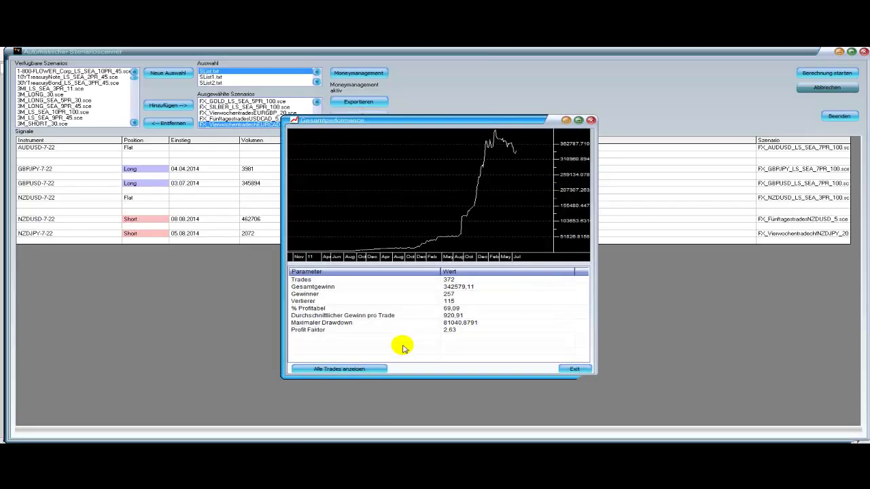
# View the list of all trades through the last entry, and close the list and the Gesamtperformance window.
pyautogui.click(339, 368)
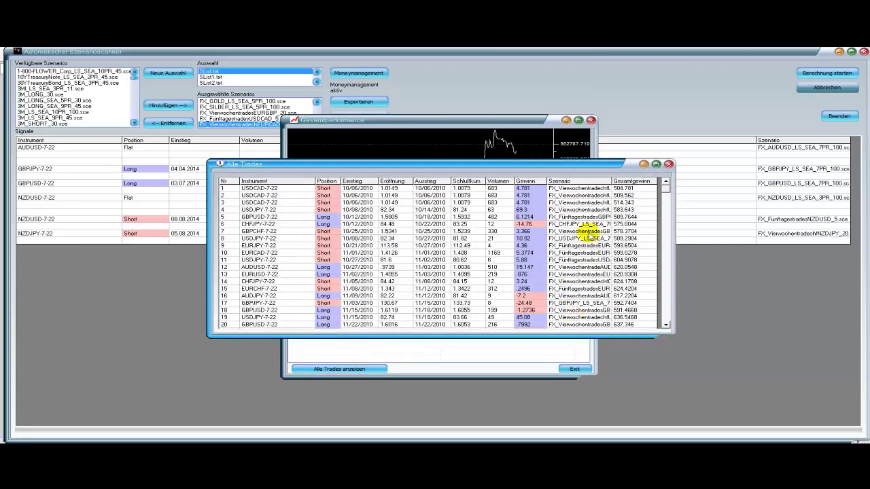
pyautogui.moveTo(666, 188); pyautogui.dragTo(672, 337)
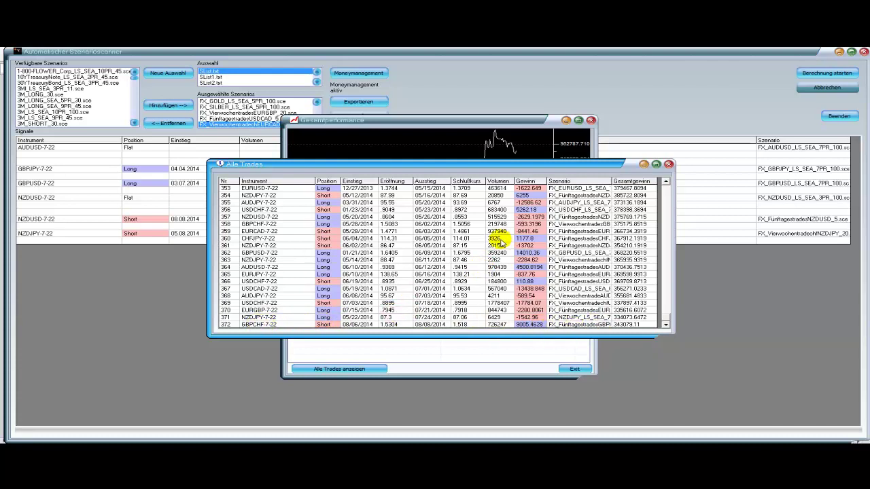
pyautogui.click(669, 165)
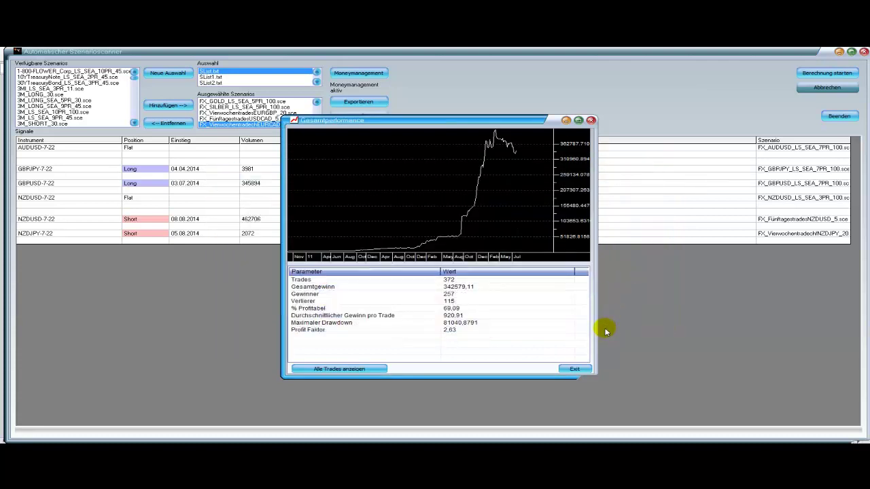
pyautogui.click(573, 370)
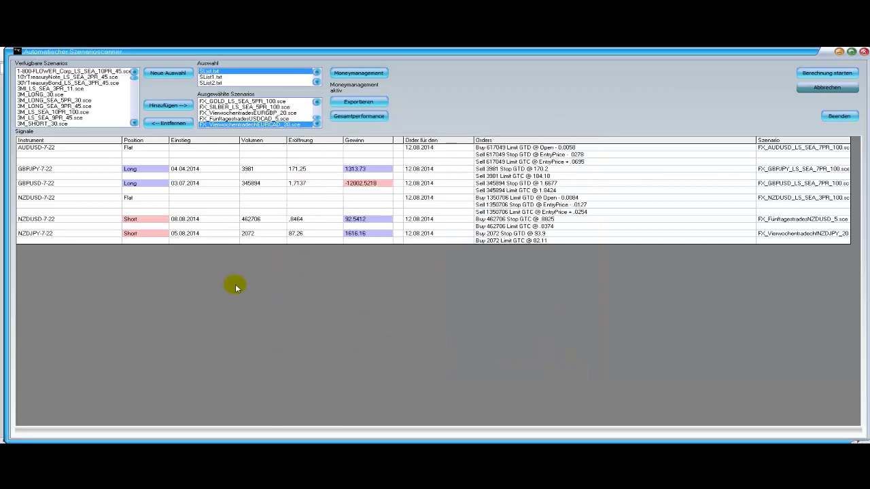
# Review the Signale table, draw arrows to the GBPUSD-7-22 instrument and its Long position, and clear them.
pyautogui.moveTo(205, 328)
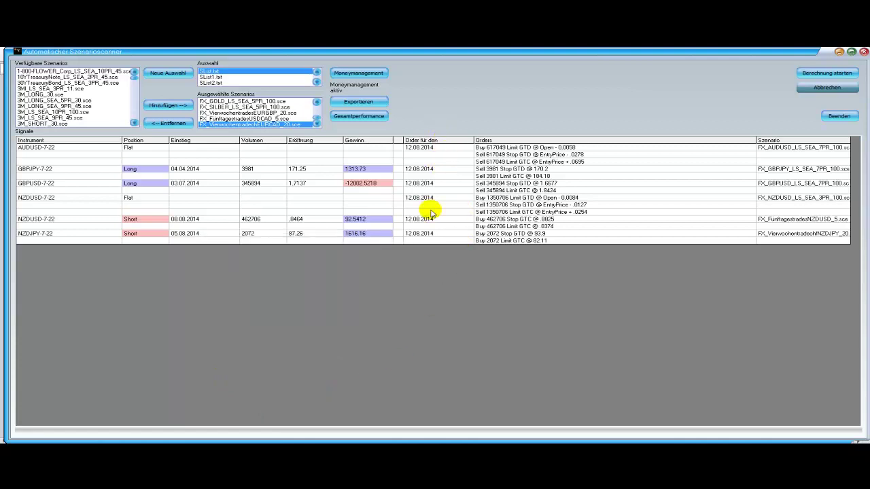
pyautogui.moveTo(390, 305)
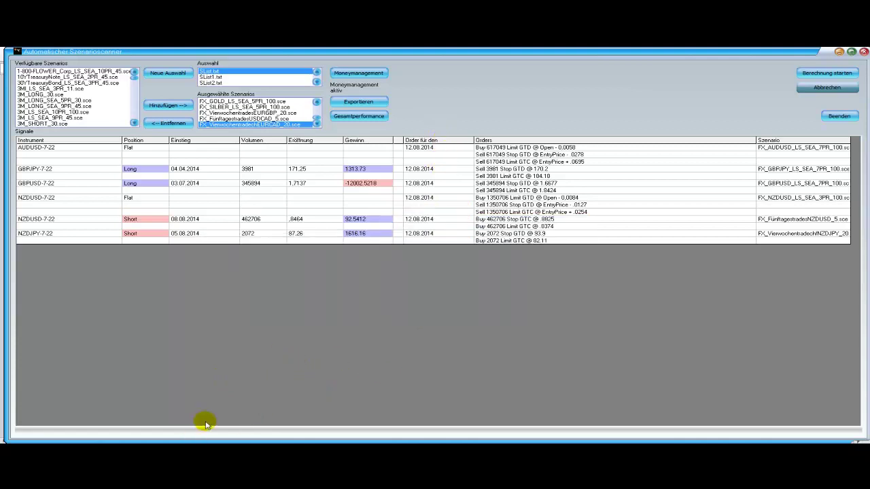
pyautogui.moveTo(207, 421)
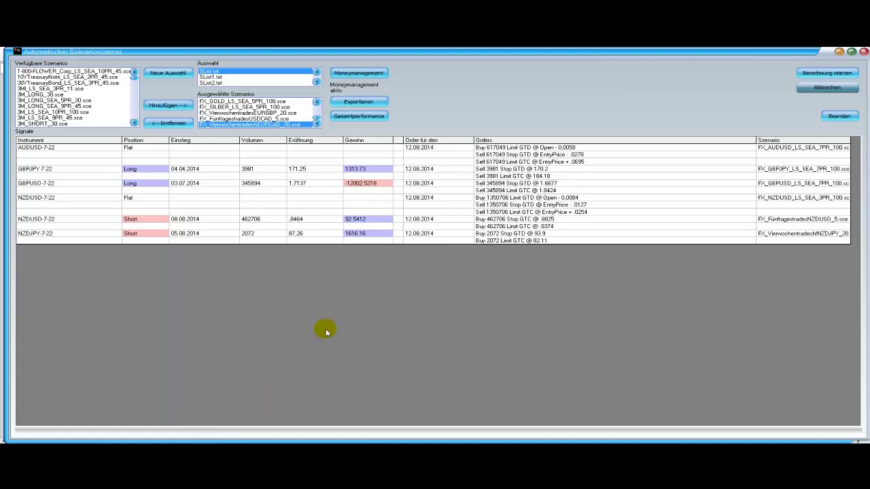
pyautogui.moveTo(324, 329)
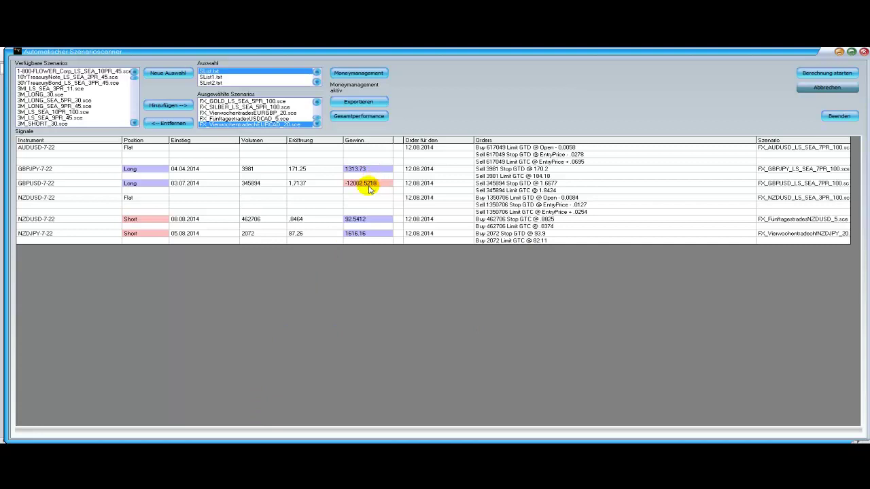
pyautogui.moveTo(304, 318)
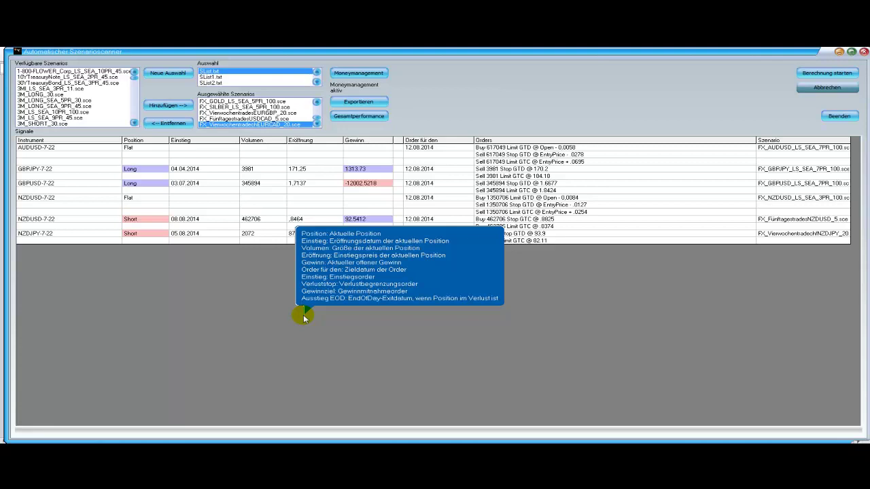
pyautogui.click(303, 318)
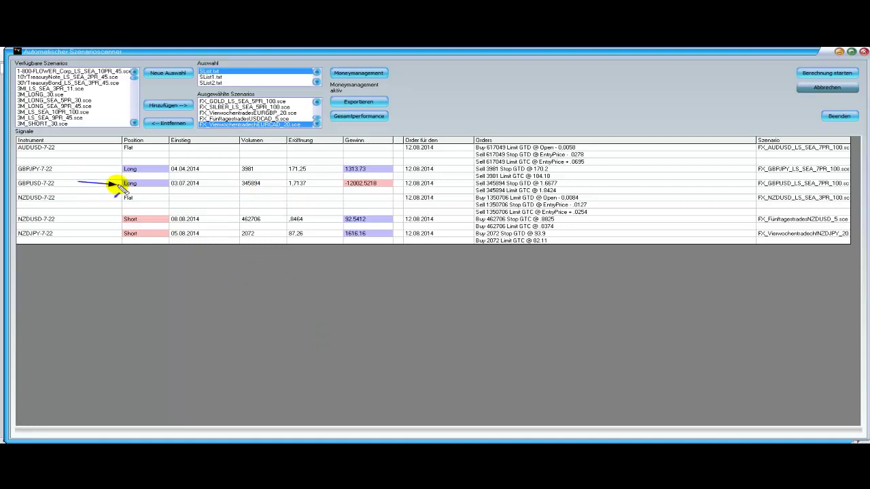
pyautogui.moveTo(116, 184); pyautogui.dragTo(56, 183)
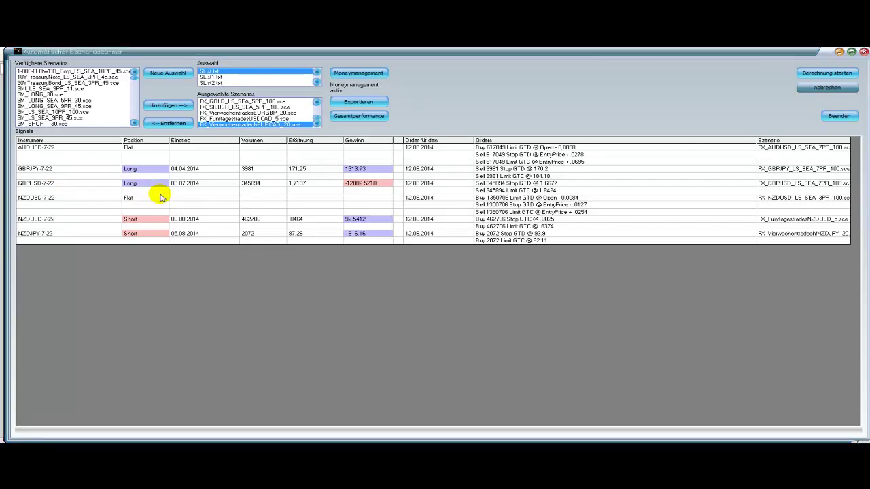
# Draw arrows to the short NZDUSD-7-22 position, the flat NZDUSD row's buy limit order and both rows' scenario names, and clear them.
pyautogui.moveTo(162, 197)
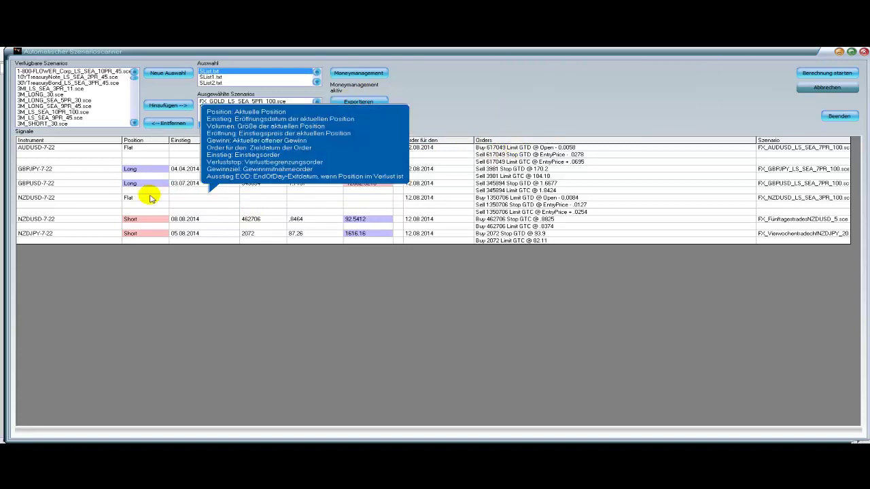
pyautogui.moveTo(101, 204)
pyautogui.mouseDown()
pyautogui.moveTo(54, 223)
pyautogui.moveTo(117, 216)
pyautogui.mouseUp()
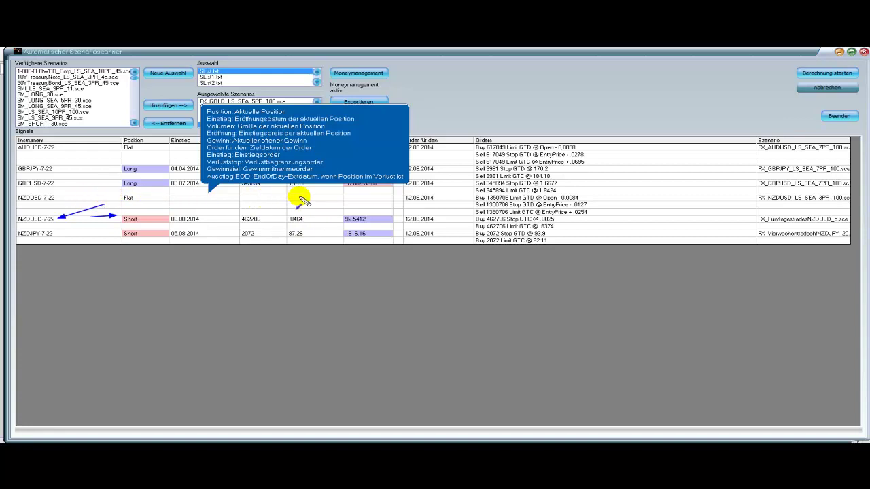
pyautogui.moveTo(448, 196); pyautogui.dragTo(475, 199)
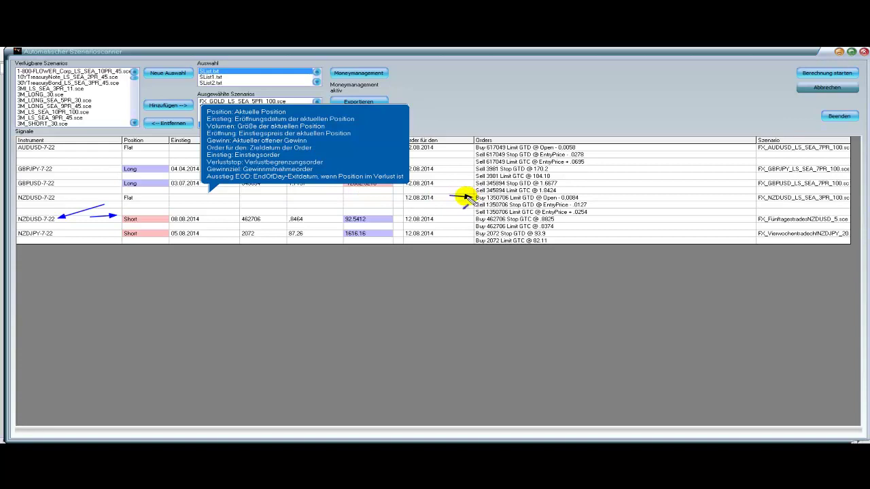
pyautogui.moveTo(564, 219); pyautogui.dragTo(660, 216)
pyautogui.moveTo(756, 216); pyautogui.dragTo(749, 219)
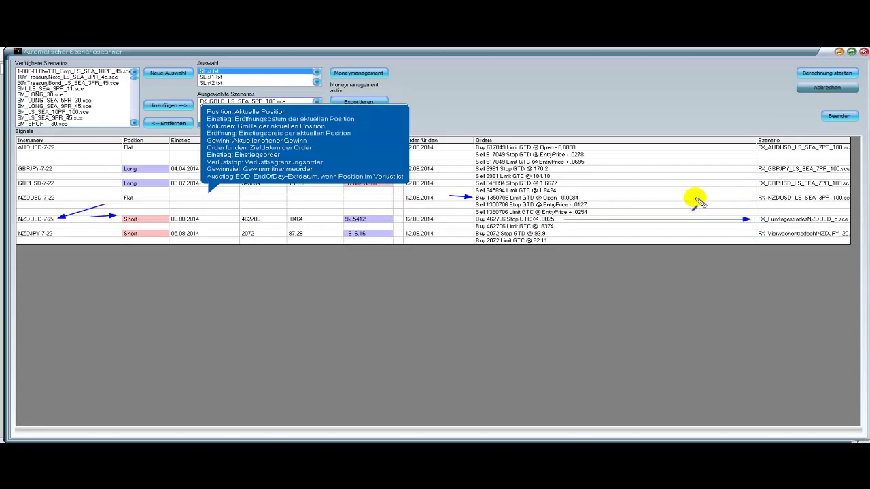
pyautogui.moveTo(629, 197); pyautogui.dragTo(748, 197)
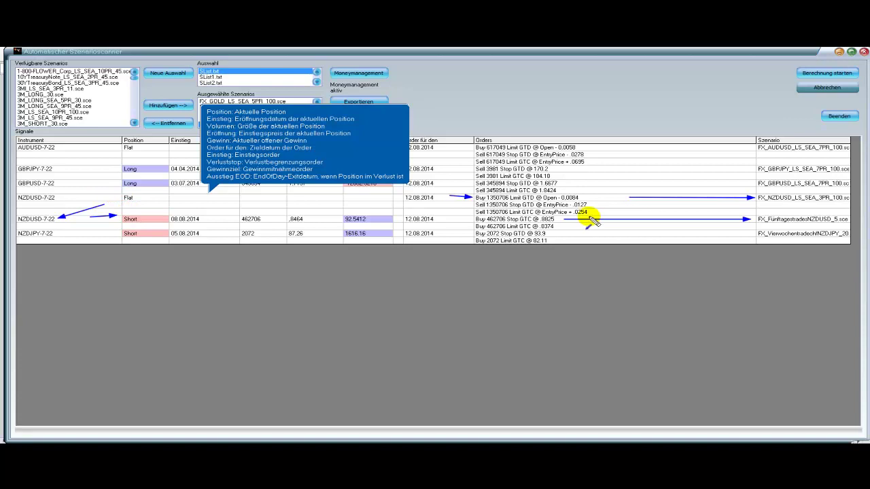
pyautogui.press('Escape')
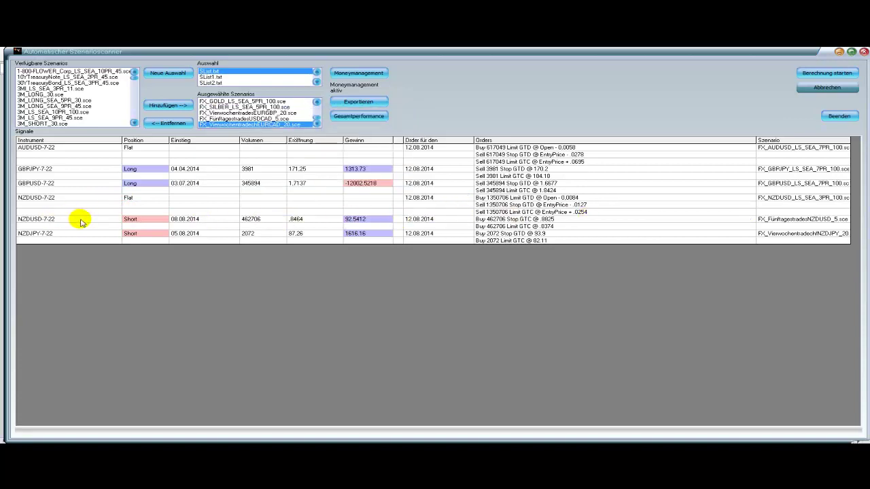
pyautogui.moveTo(77, 222)
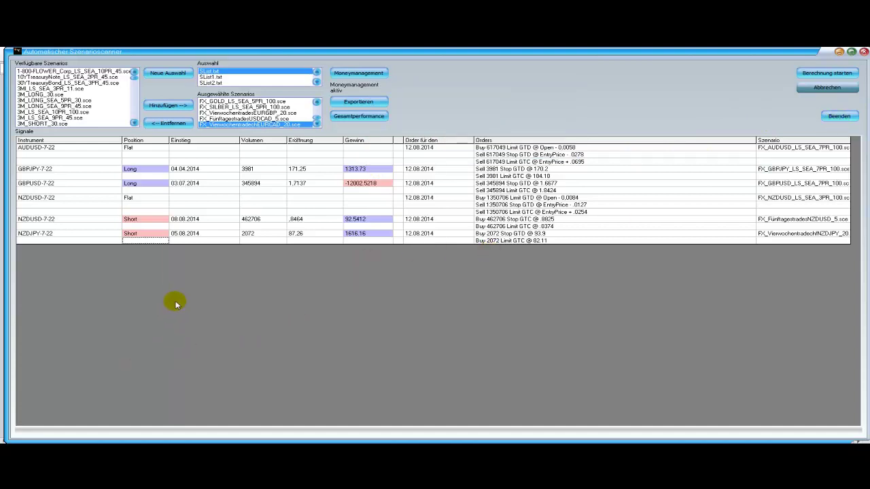
pyautogui.moveTo(175, 303)
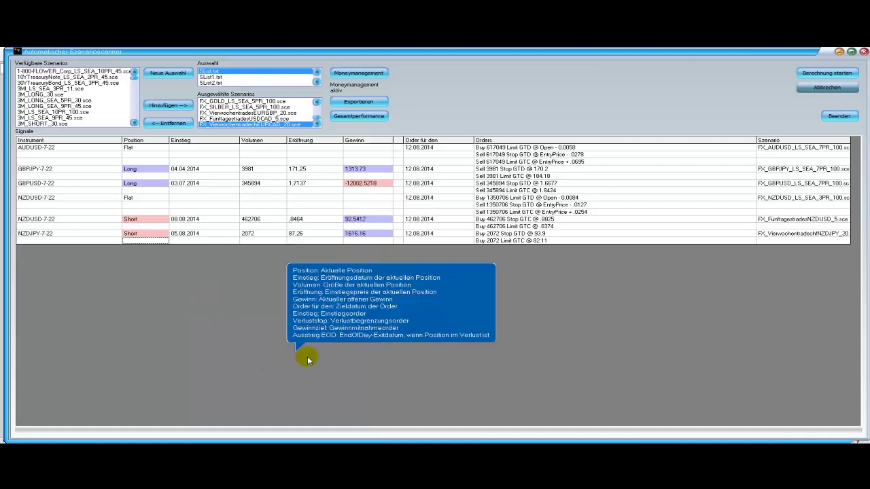
pyautogui.moveTo(427, 315)
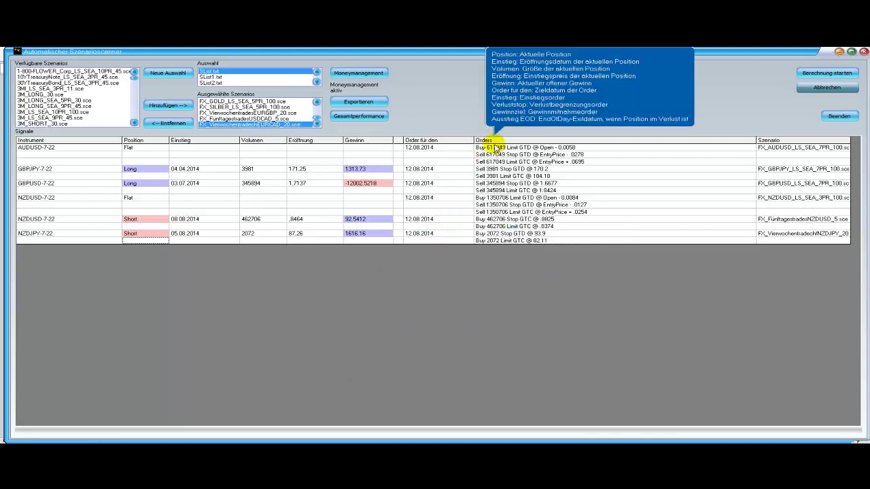
pyautogui.click(464, 289)
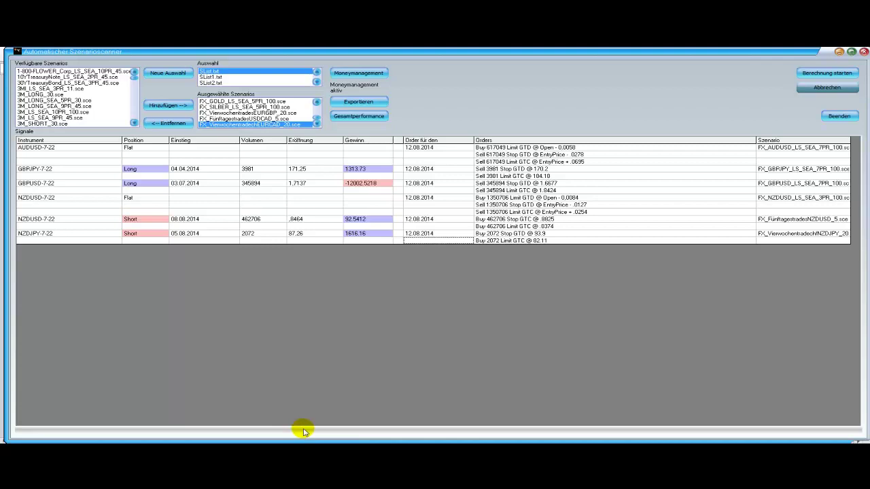
pyautogui.moveTo(324, 411)
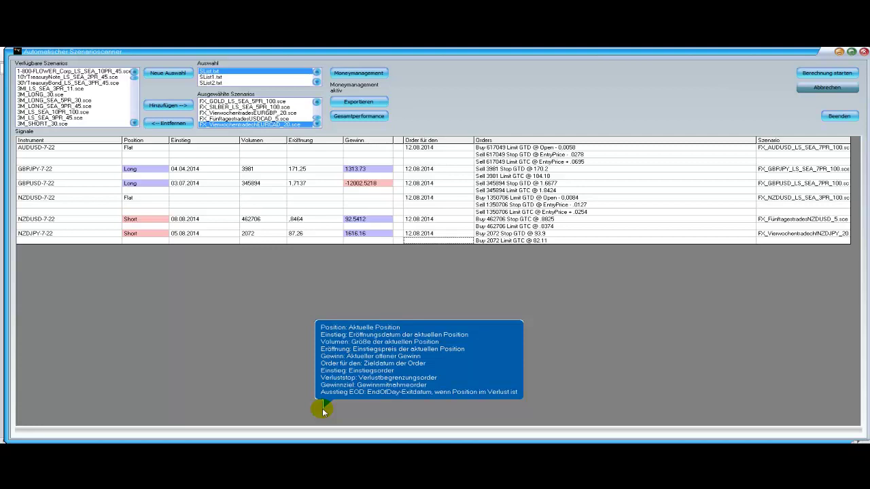
pyautogui.click(323, 412)
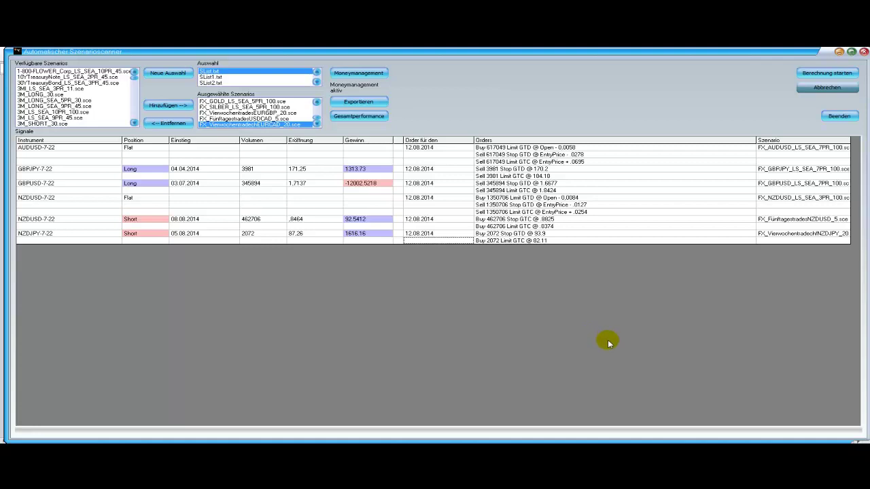
# Exit the Automatischer Szenarioscanner.
pyautogui.click(837, 117)
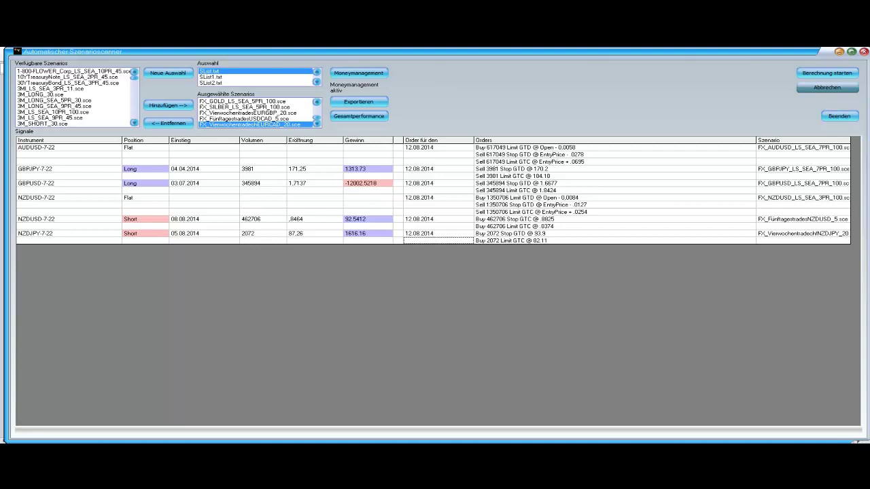